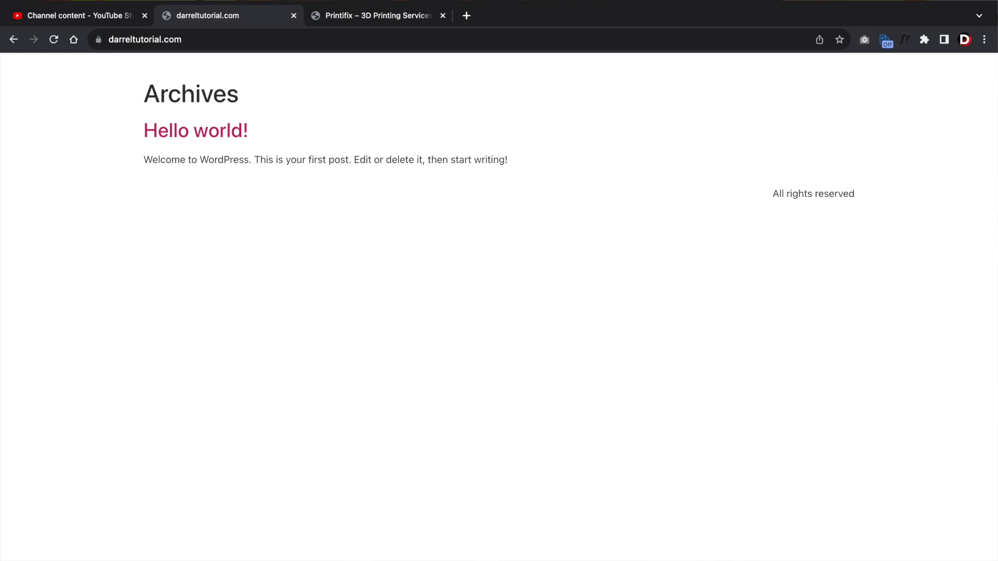
Switch to the Printifix – 3D Printing Services browser tab to show its homepage.
{"action": "key", "text": "ctrl+Tab"}
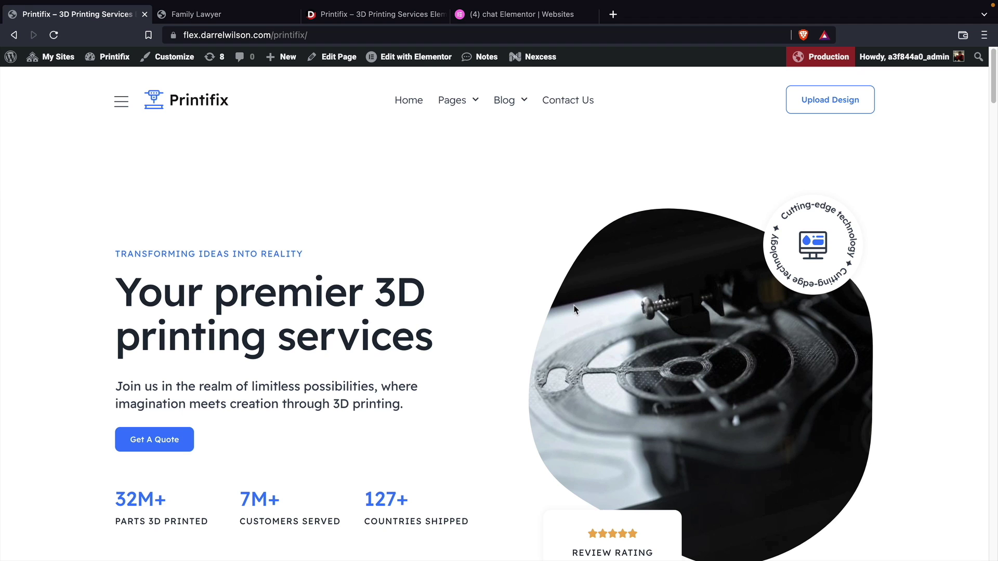
{"action": "scroll", "coordinate": [823, 375], "scroll_direction": "down", "scroll_amount": 7}
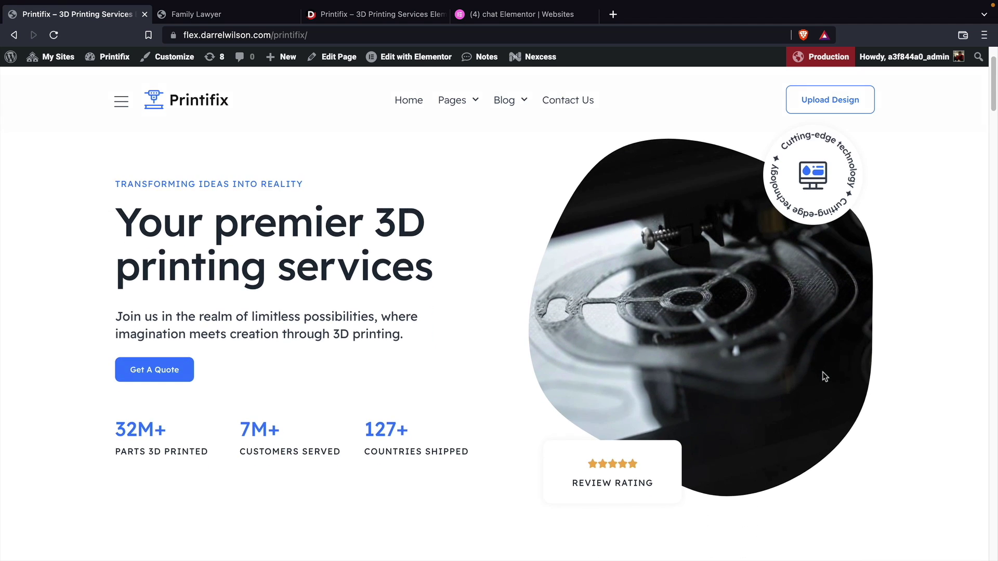
{"action": "scroll", "coordinate": [824, 379], "scroll_direction": "down", "scroll_amount": 9}
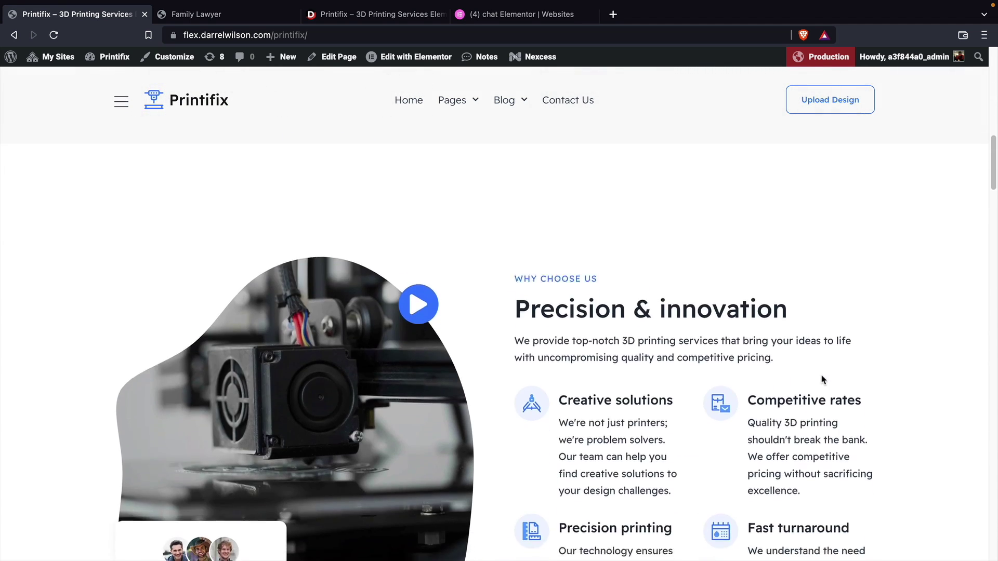
{"action": "scroll", "coordinate": [820, 379], "scroll_direction": "down", "scroll_amount": 16}
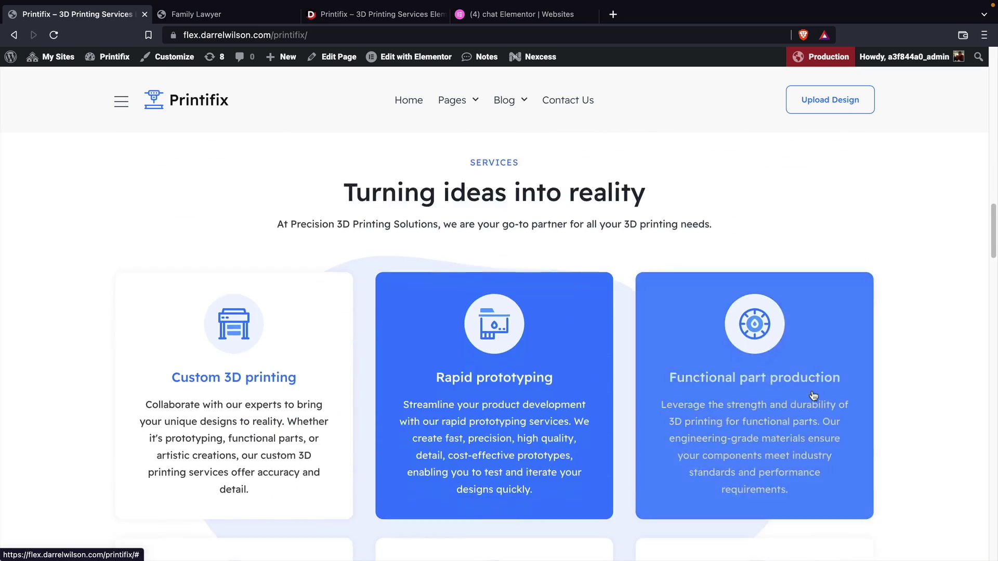
{"action": "scroll", "coordinate": [814, 395], "scroll_direction": "down", "scroll_amount": 15}
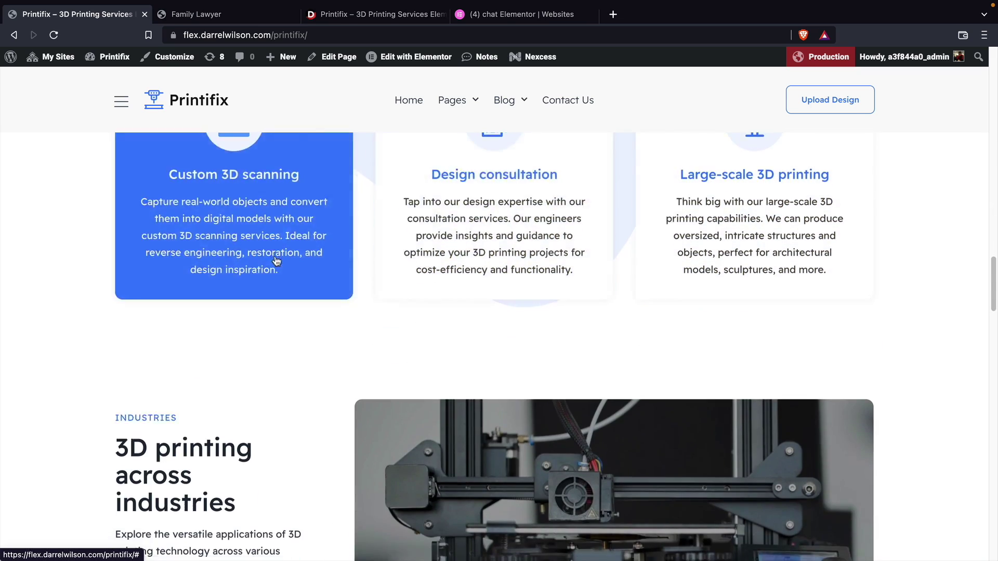
{"action": "scroll", "coordinate": [276, 260], "scroll_direction": "down", "scroll_amount": 18}
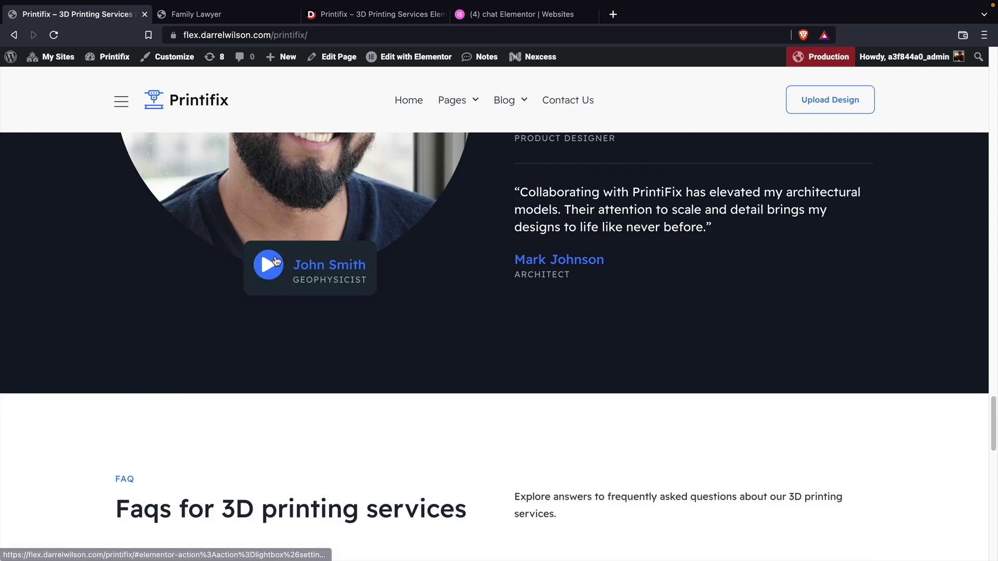
{"action": "scroll", "coordinate": [276, 262], "scroll_direction": "down", "scroll_amount": 5}
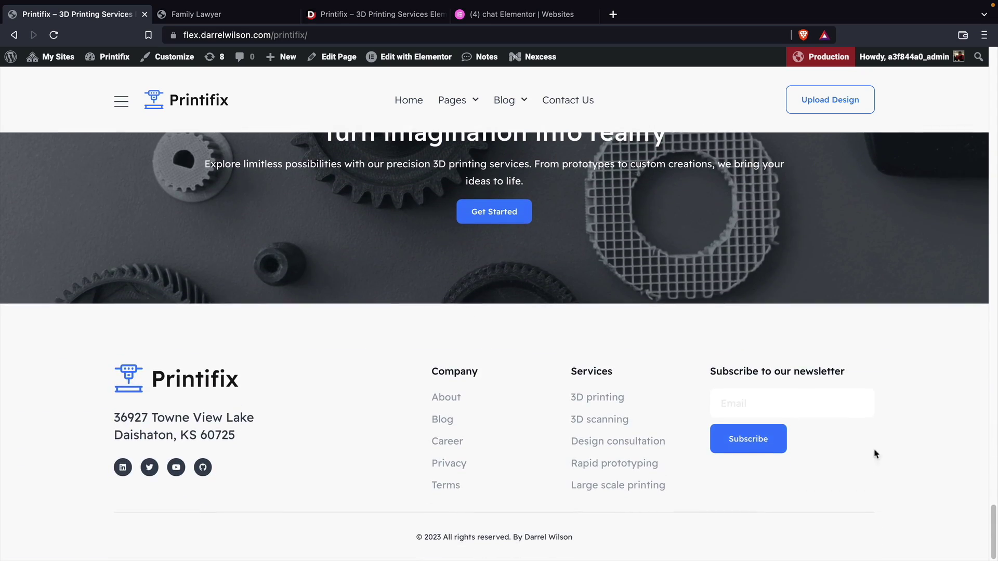
{"action": "left_click_drag", "start_coordinate": [993, 531], "coordinate": [994, 466]}
{"action": "left_click_drag", "start_coordinate": [996, 416], "coordinate": [994, 57]}
{"action": "left_click", "coordinate": [224, 14]}
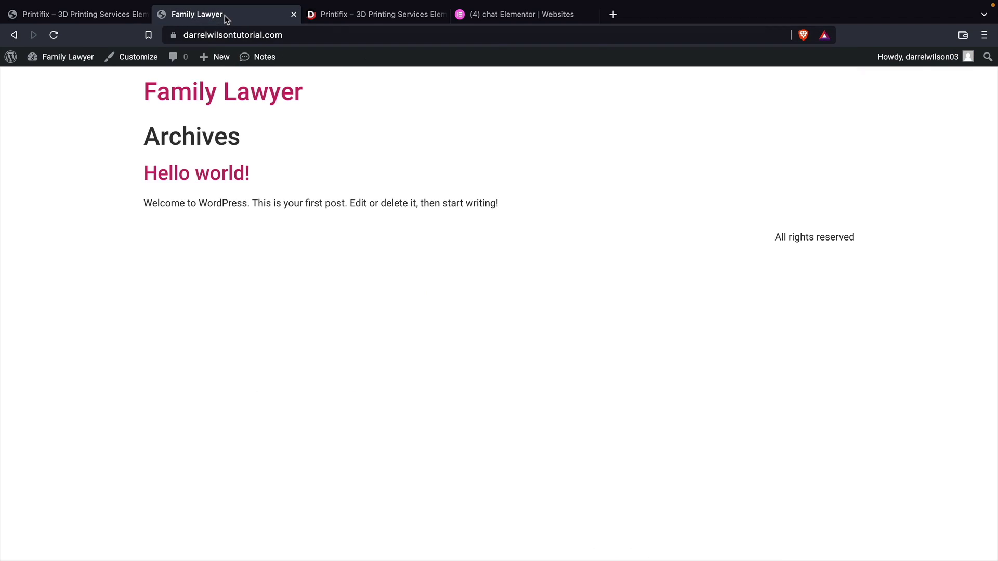
{"action": "left_click", "coordinate": [351, 19]}
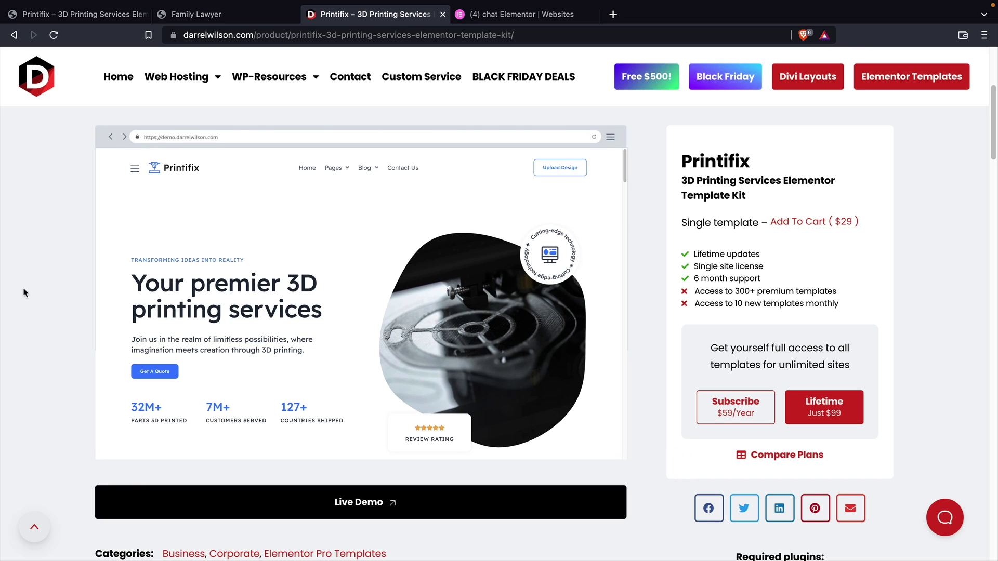
{"action": "left_click", "coordinate": [78, 14]}
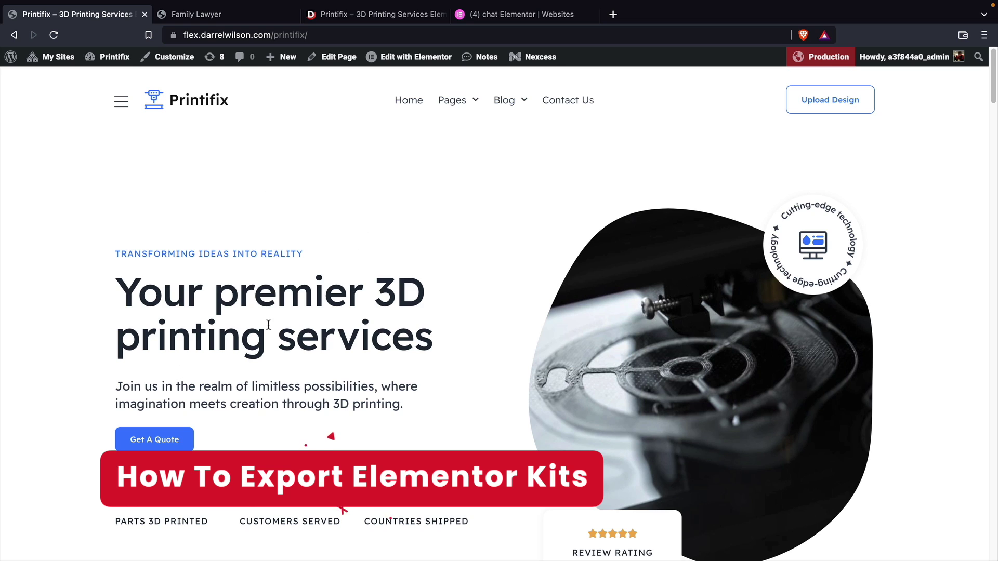
Go from the Printifix dashboard to Elementor > Tools and show the Import / Export Kit options.
{"action": "mouse_move", "coordinate": [109, 56]}
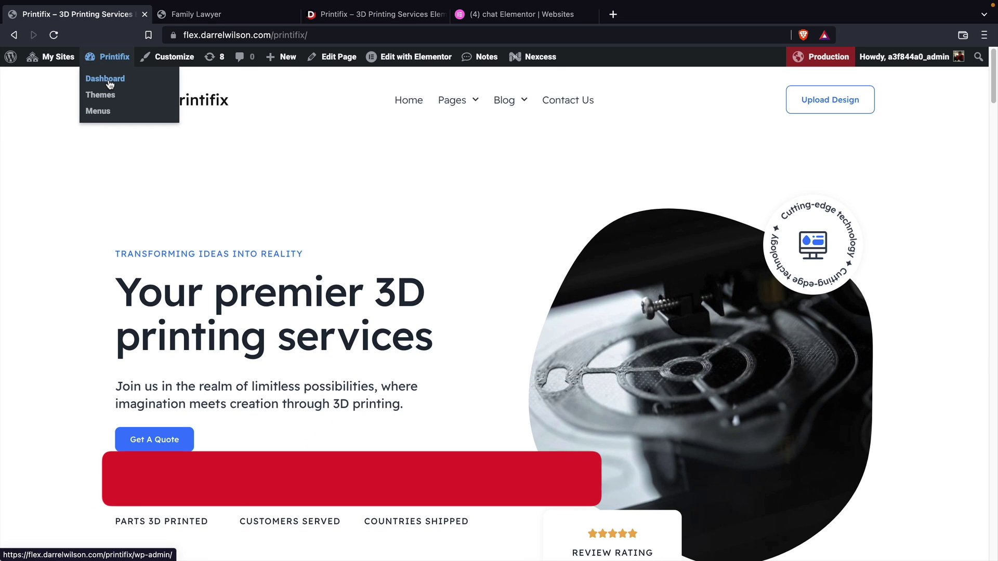
{"action": "left_click", "coordinate": [109, 82]}
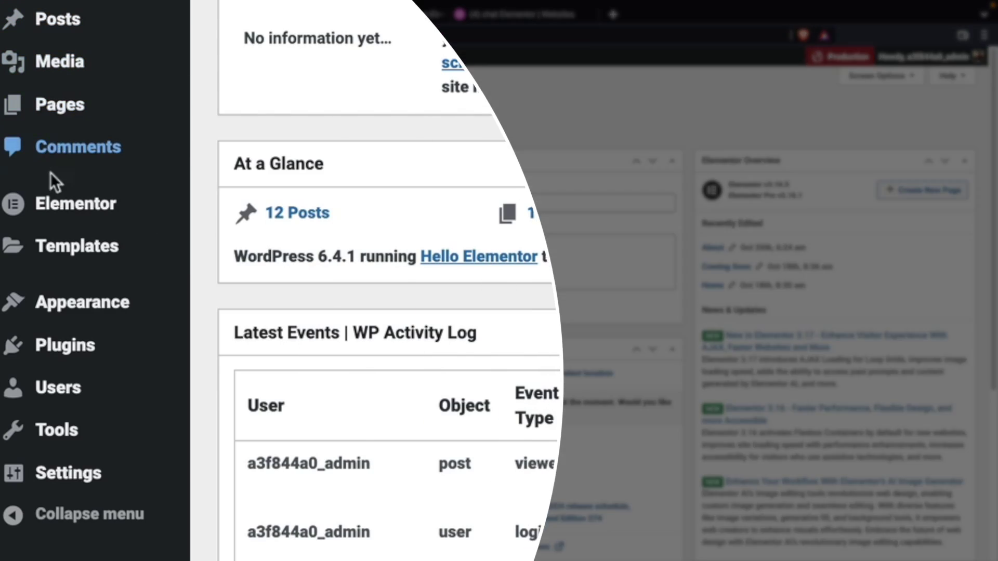
{"action": "mouse_move", "coordinate": [29, 299]}
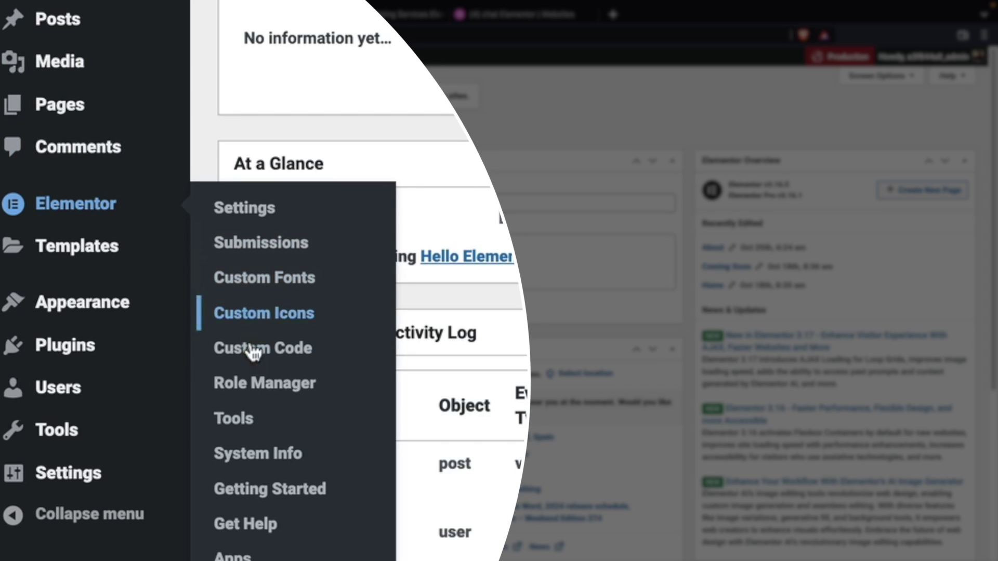
{"action": "left_click", "coordinate": [245, 430]}
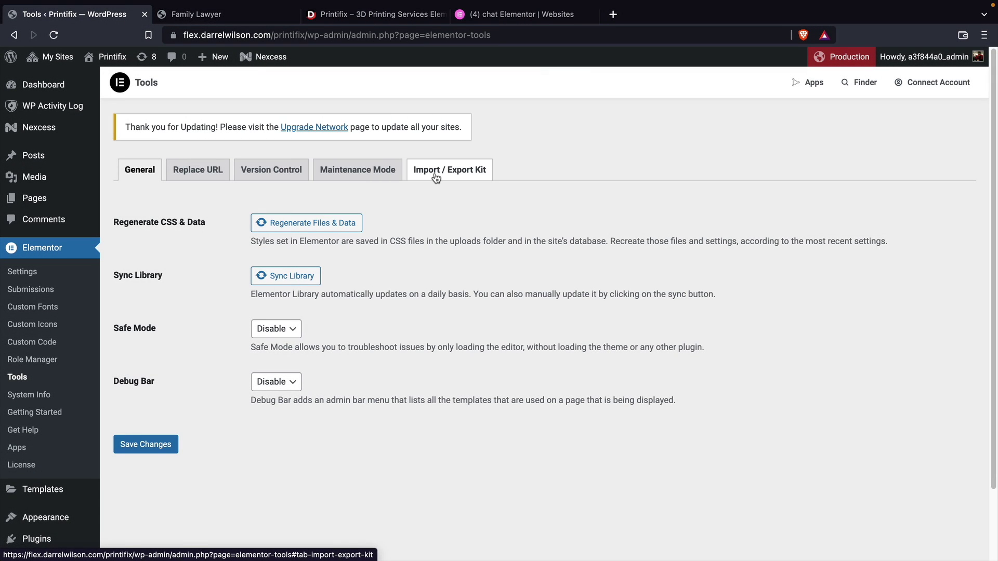
{"action": "left_click", "coordinate": [436, 178]}
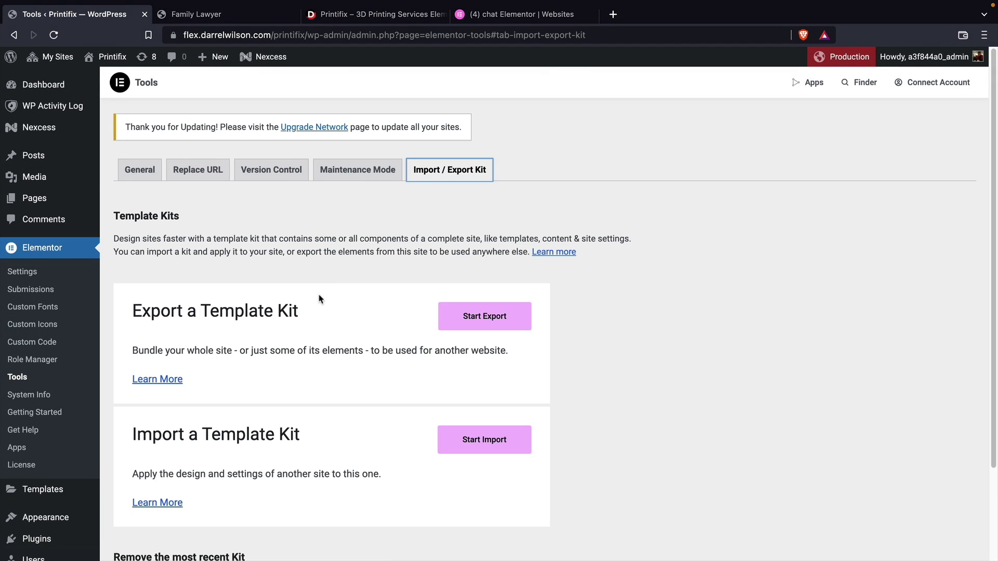
{"action": "left_click_drag", "start_coordinate": [299, 311], "coordinate": [136, 311]}
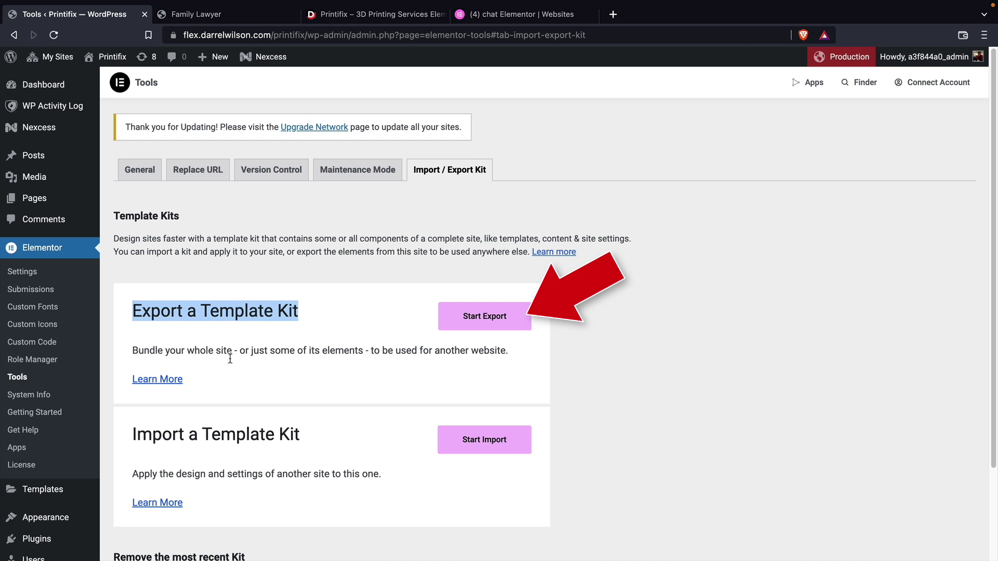
Start the site export and review the included template types and Site Settings.
{"action": "left_click", "coordinate": [475, 319]}
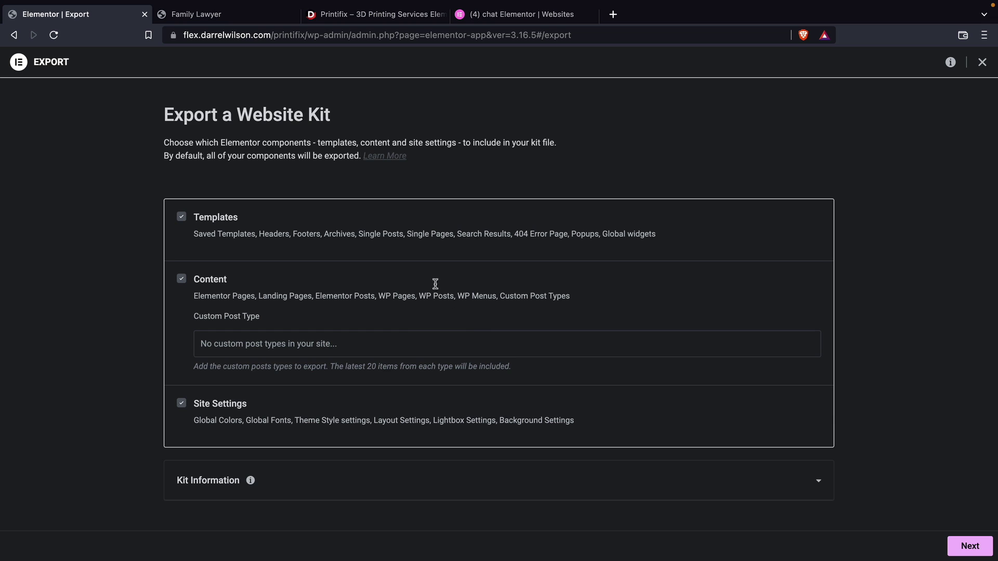
{"action": "left_click_drag", "start_coordinate": [211, 234], "coordinate": [340, 233]}
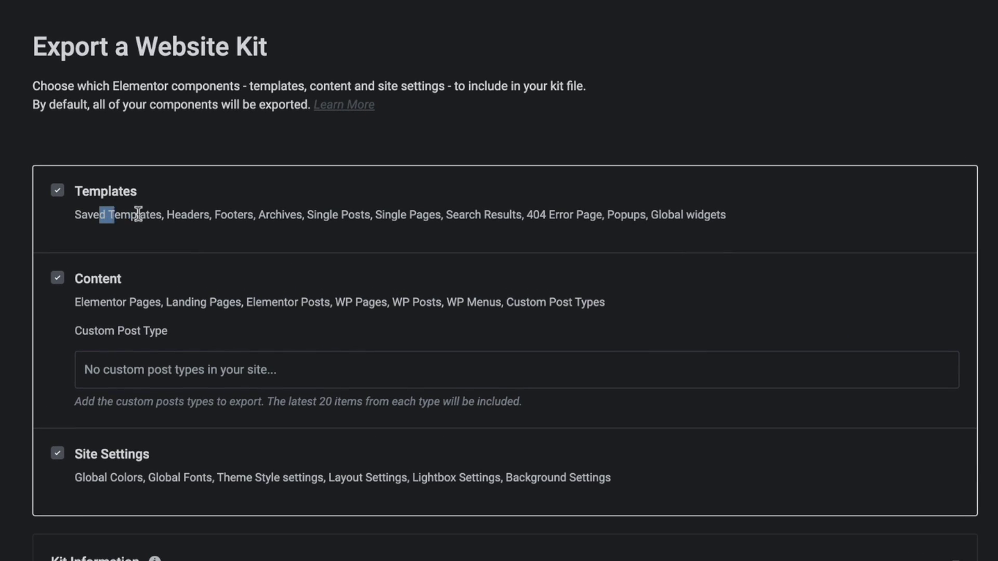
{"action": "left_click_drag", "start_coordinate": [280, 213], "coordinate": [655, 214]}
{"action": "left_click", "coordinate": [618, 214]}
{"action": "left_click_drag", "start_coordinate": [86, 460], "coordinate": [143, 460]}
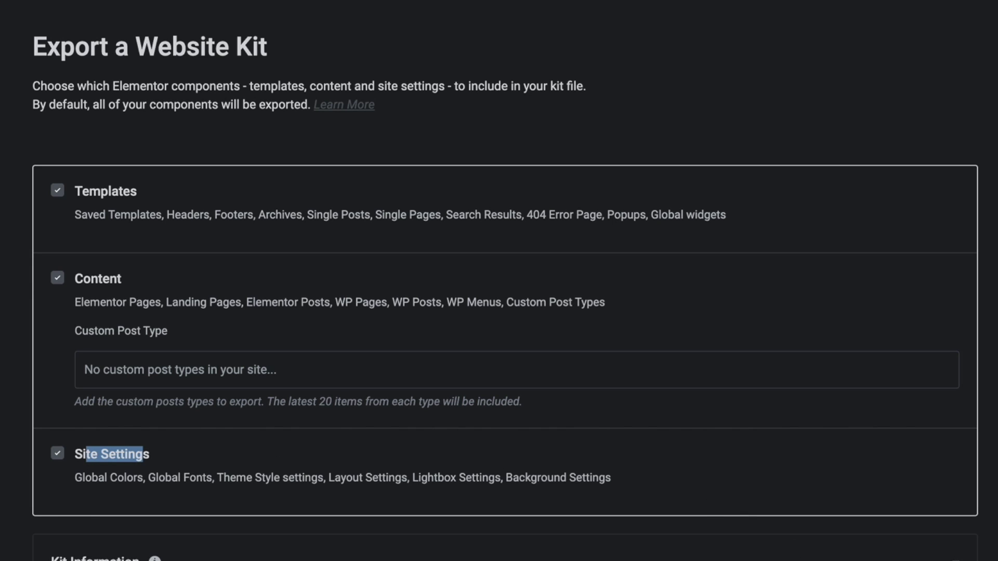
Name the kit 'Website Kit', begin its description, and keep Templates checked for export.
{"action": "scroll", "coordinate": [593, 559], "scroll_direction": "down", "scroll_amount": 3}
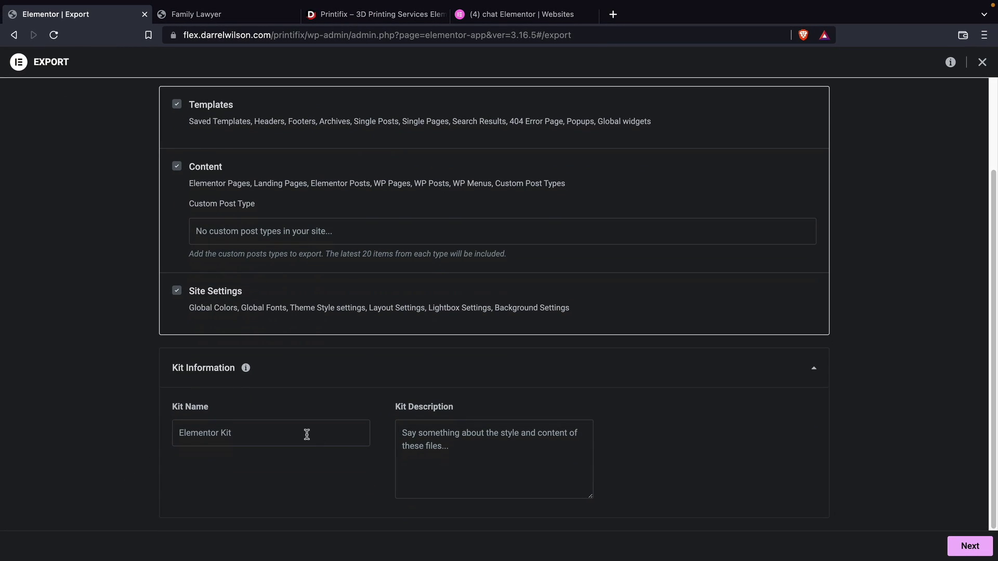
{"action": "left_click", "coordinate": [307, 435]}
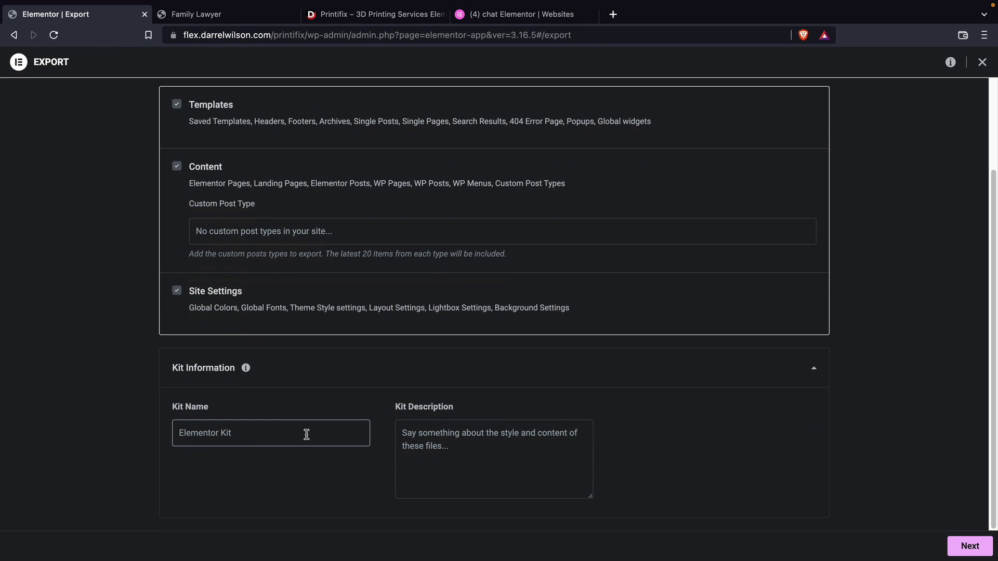
{"action": "type", "text": "Website Kit"}
{"action": "key", "text": "Tab"}
{"action": "type", "text": "Th"}
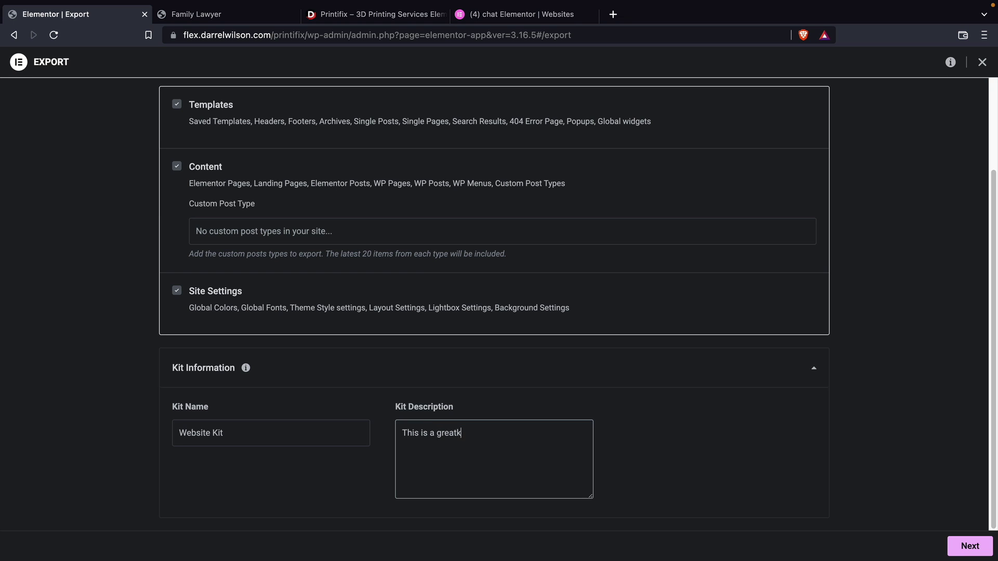
{"action": "scroll", "coordinate": [298, 439], "scroll_direction": "up", "scroll_amount": 1}
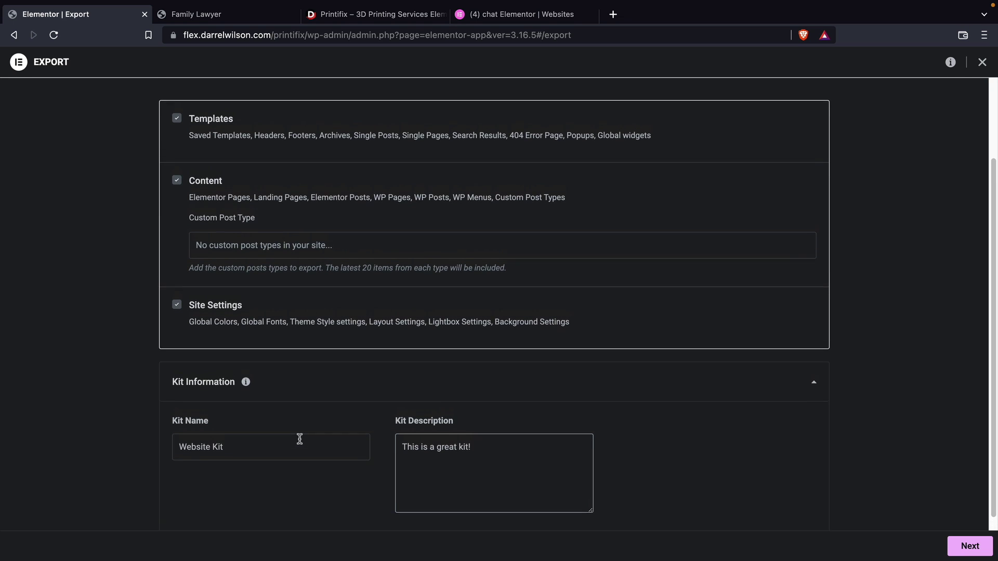
{"action": "left_click", "coordinate": [178, 124]}
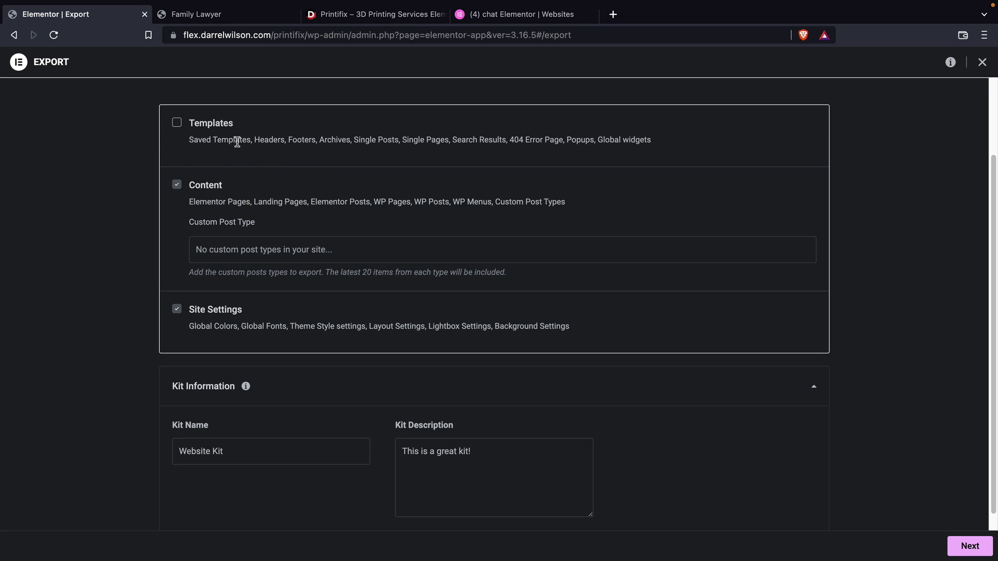
{"action": "left_click", "coordinate": [176, 123]}
Advance to the plugins step, keeping only Elementor and Elementor Pro as required plugins.
{"action": "left_click", "coordinate": [970, 547]}
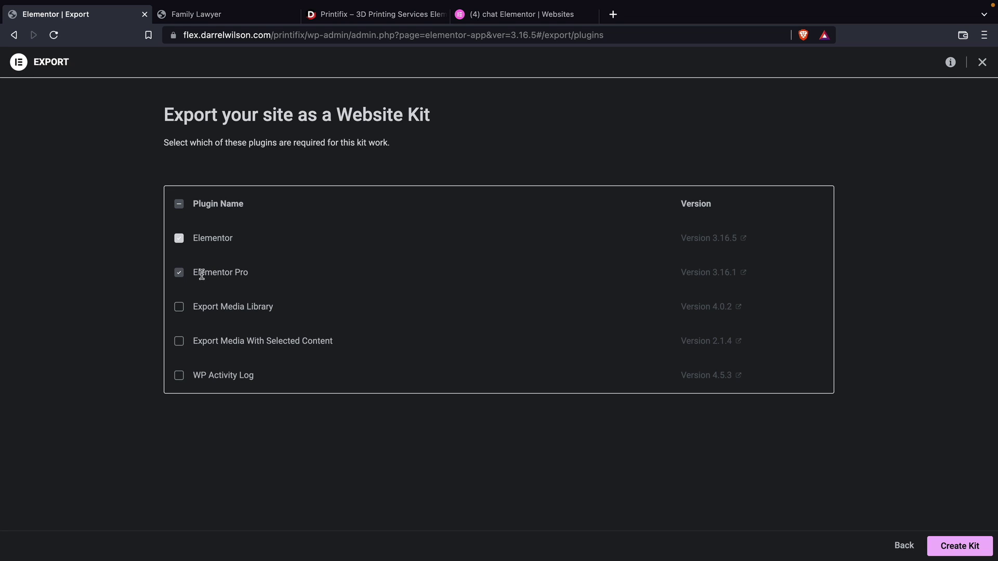
{"action": "left_click_drag", "start_coordinate": [194, 273], "coordinate": [248, 272]}
{"action": "left_click", "coordinate": [253, 275]}
{"action": "left_click_drag", "start_coordinate": [201, 271], "coordinate": [246, 272]}
{"action": "left_click", "coordinate": [246, 271]}
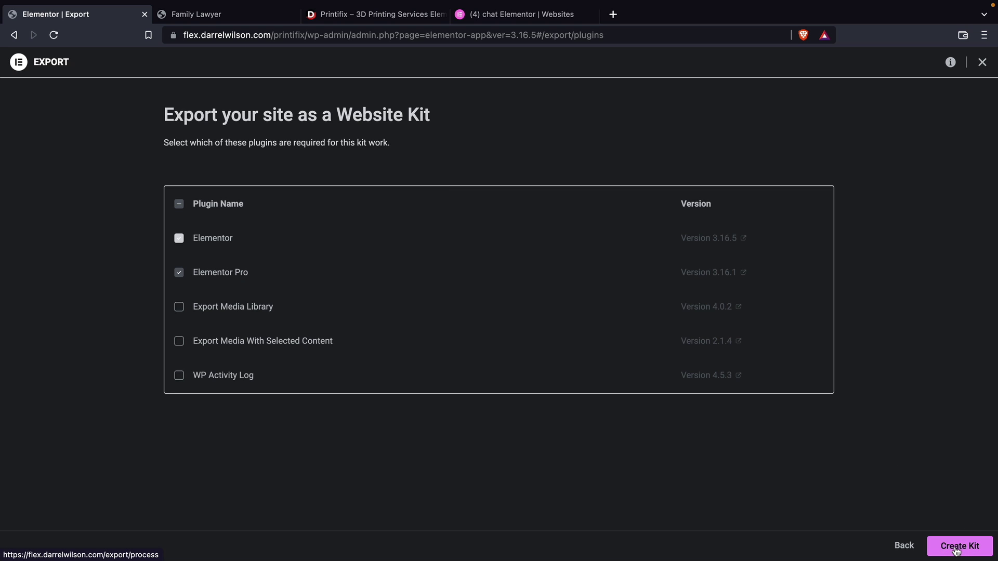
Create the kit, save it as main toolkit.zip, and close the finished export.
{"action": "left_click", "coordinate": [957, 550]}
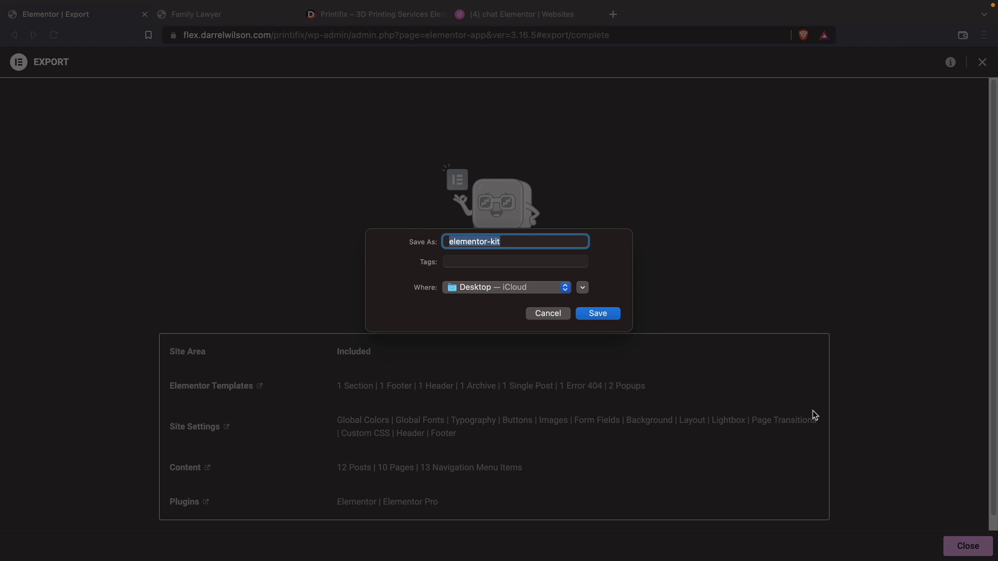
{"action": "type", "text": "main tool"}
{"action": "left_click", "coordinate": [602, 315]}
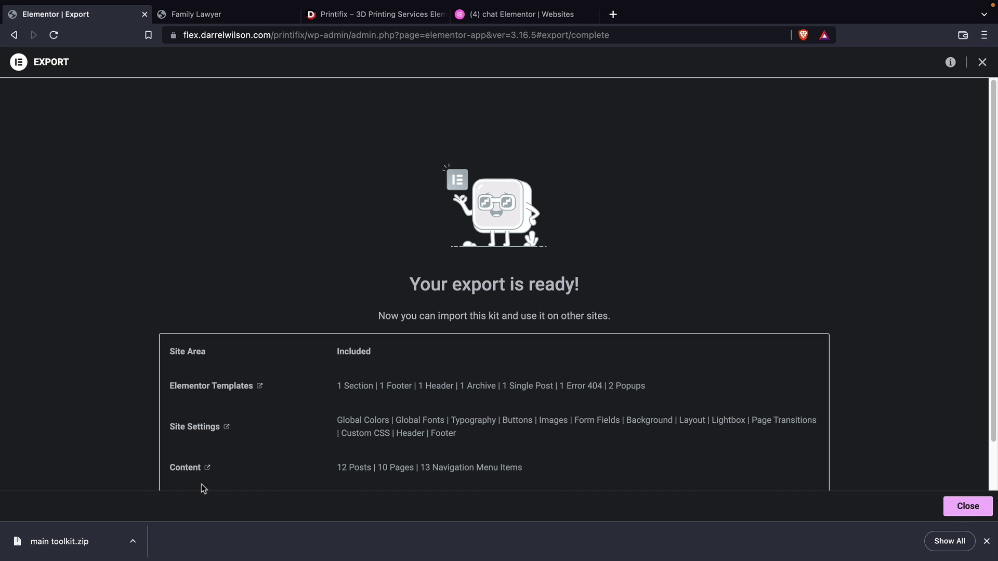
{"action": "left_click", "coordinate": [987, 541]}
{"action": "left_click", "coordinate": [970, 547]}
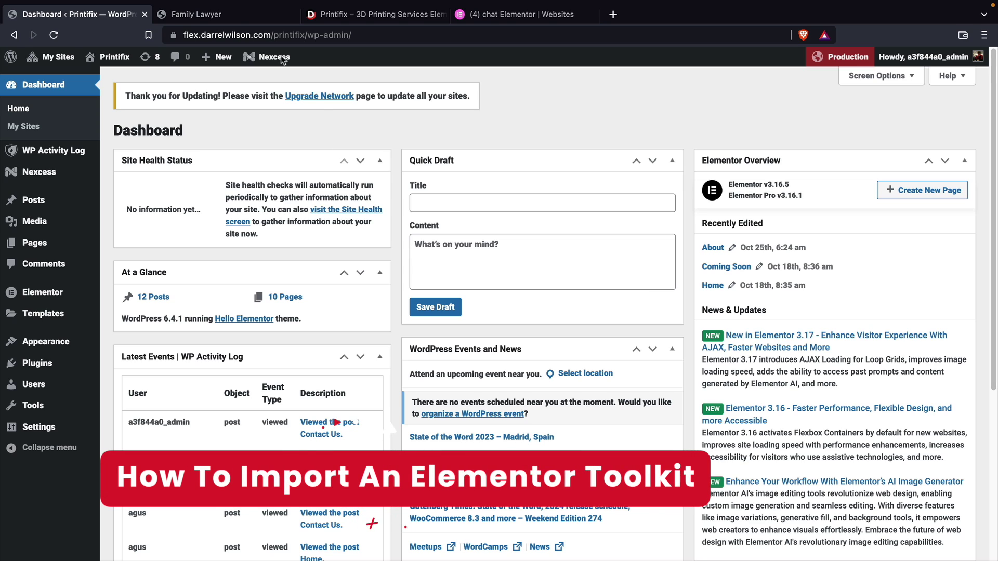
Switch to the Family Lawyer site and open its WordPress admin Dashboard.
{"action": "left_click", "coordinate": [229, 15]}
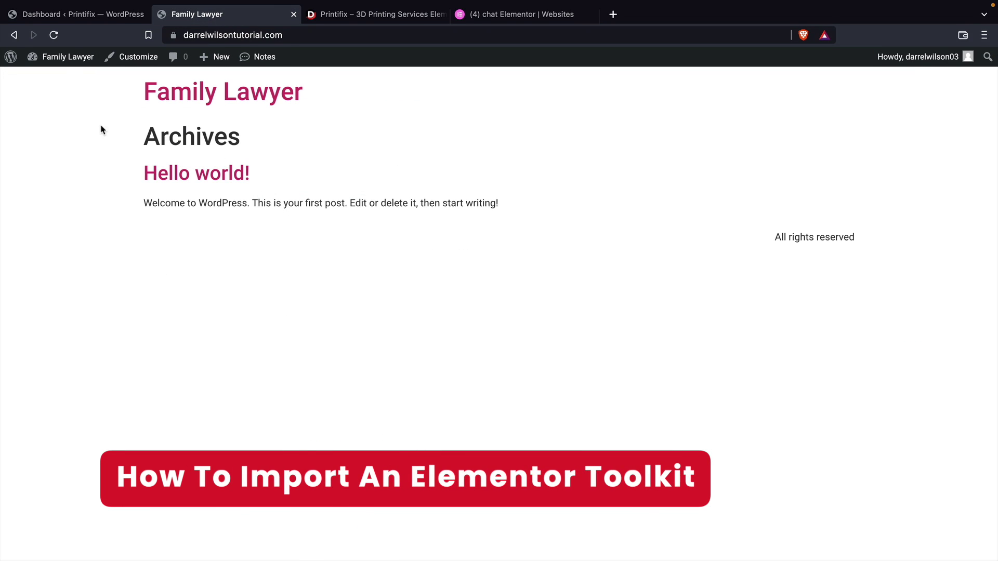
{"action": "mouse_move", "coordinate": [62, 61]}
{"action": "left_click", "coordinate": [61, 83]}
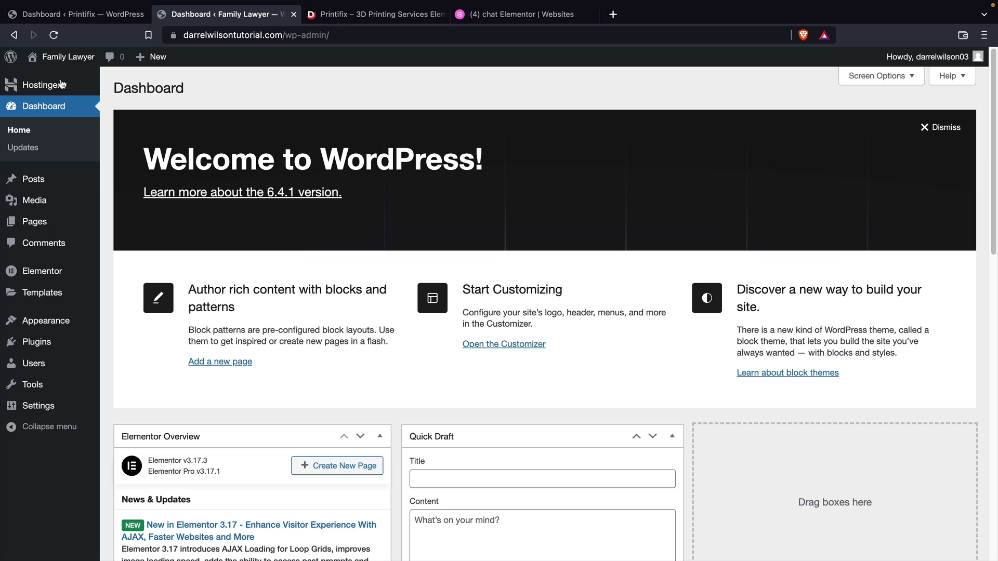
Check the installed themes, then confirm Elementor 3.17.3 and Elementor Pro 3.17.1 are active plugins.
{"action": "mouse_move", "coordinate": [45, 320]}
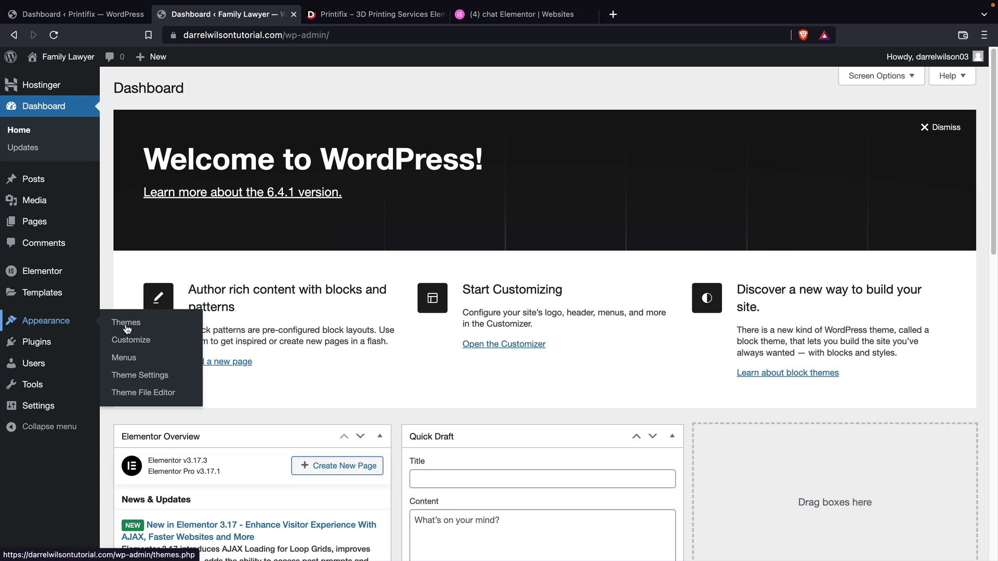
{"action": "left_click", "coordinate": [153, 329]}
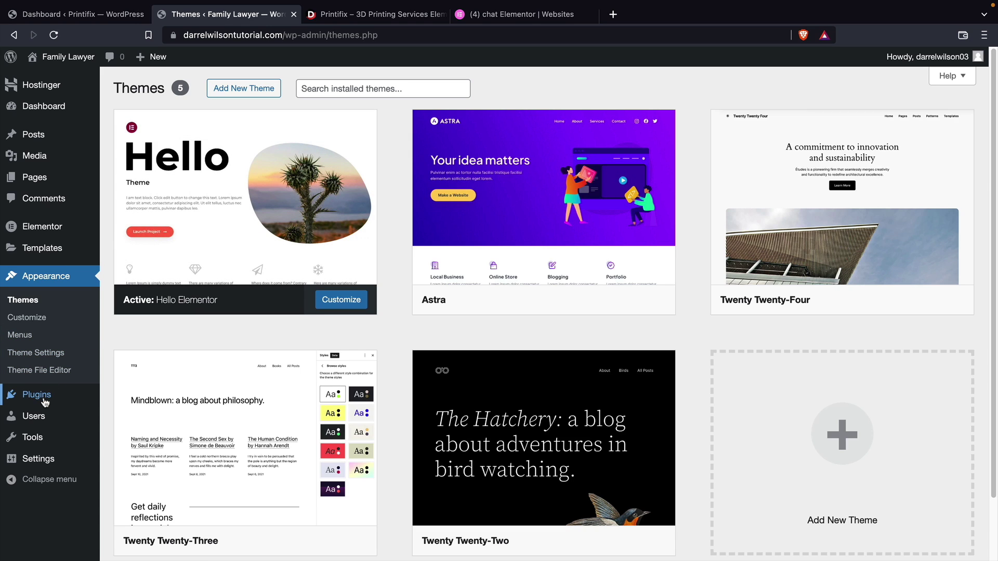
{"action": "mouse_move", "coordinate": [36, 395]}
{"action": "left_click", "coordinate": [148, 399]}
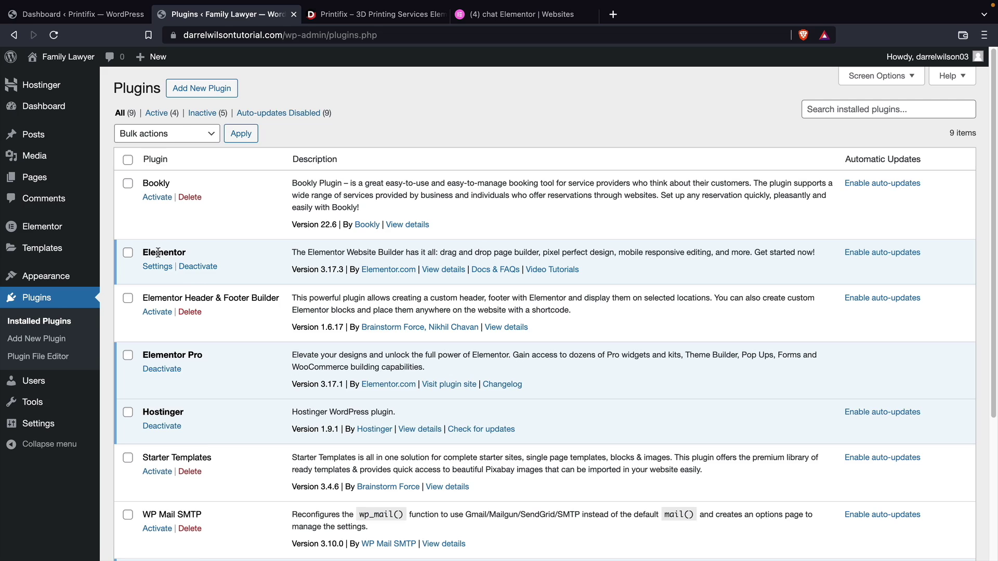
{"action": "left_click_drag", "start_coordinate": [156, 252], "coordinate": [184, 249]}
{"action": "left_click_drag", "start_coordinate": [157, 354], "coordinate": [211, 360]}
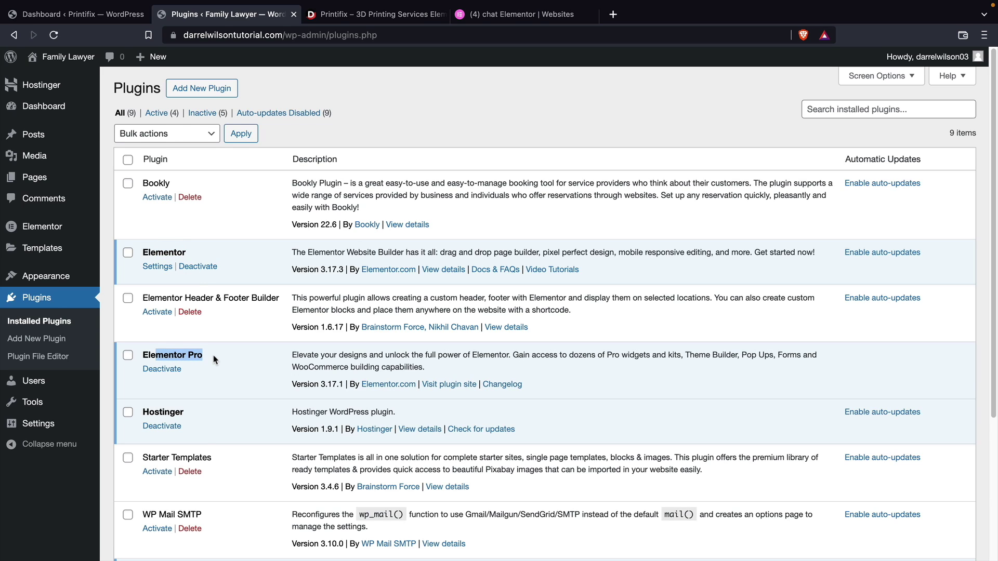
{"action": "left_click", "coordinate": [162, 356]}
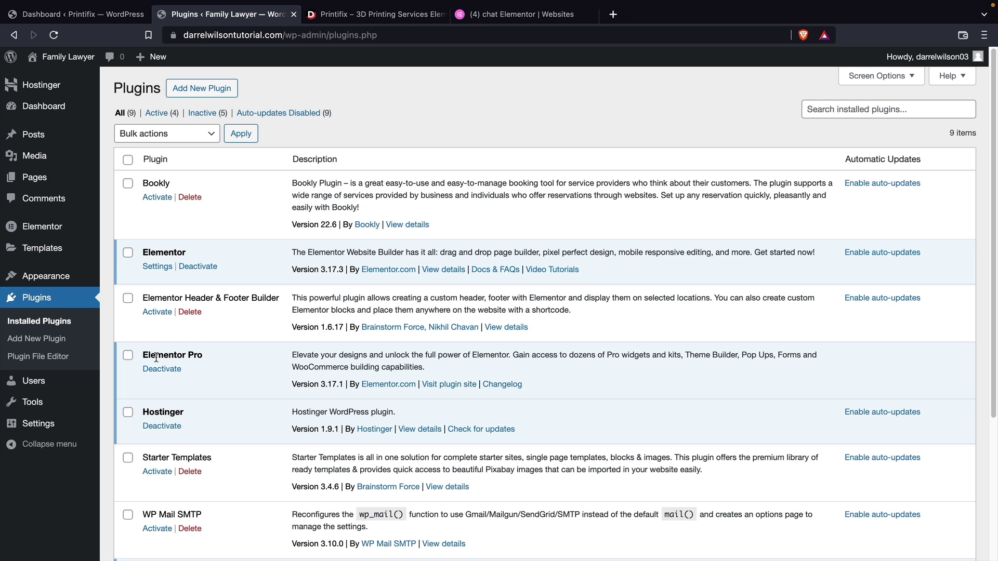
{"action": "mouse_move", "coordinate": [45, 227]}
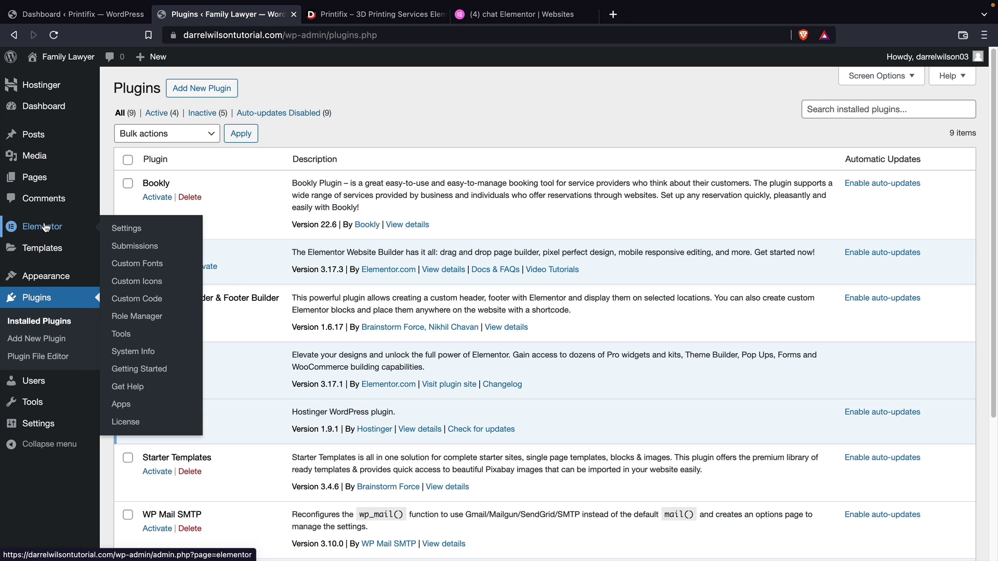
Open Elementor Tools on the Import / Export Kit tab, showing Import a Template Kit.
{"action": "left_click", "coordinate": [129, 338]}
{"action": "left_click", "coordinate": [464, 133]}
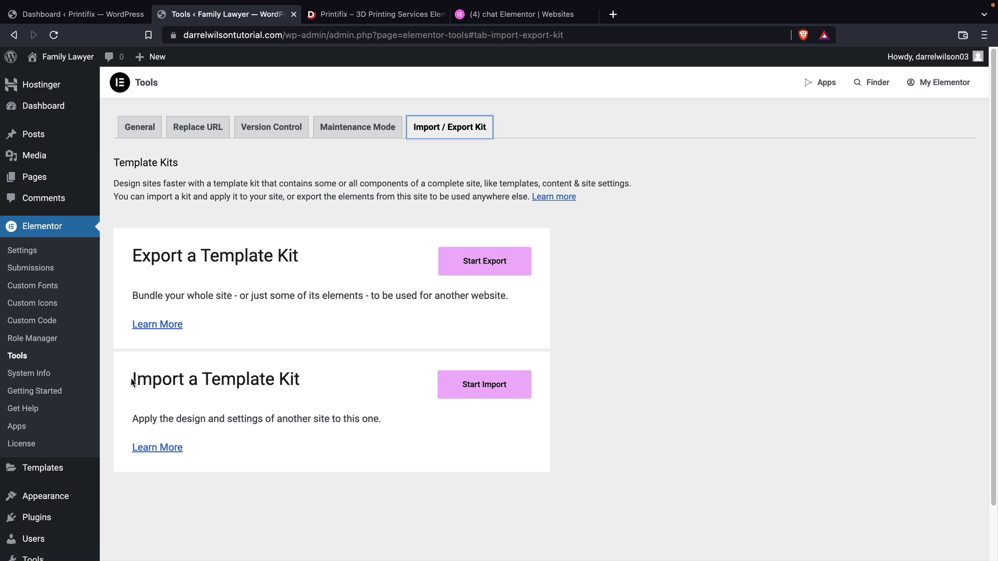
{"action": "left_click_drag", "start_coordinate": [131, 383], "coordinate": [335, 385]}
{"action": "left_click", "coordinate": [338, 383]}
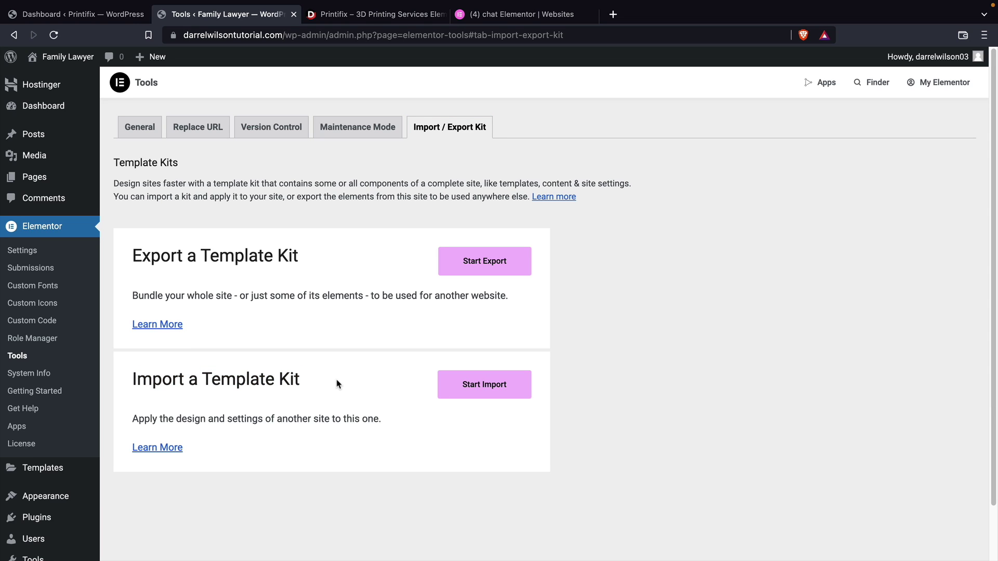
Start importing main toolkit.zip and stop the unsafe-file warning from appearing again.
{"action": "left_click", "coordinate": [484, 387]}
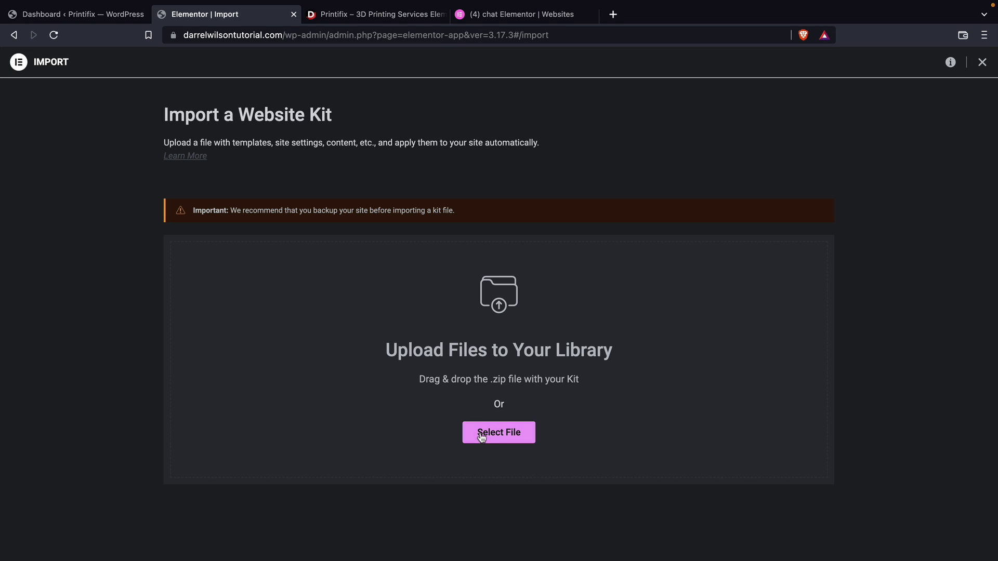
{"action": "left_click", "coordinate": [498, 434]}
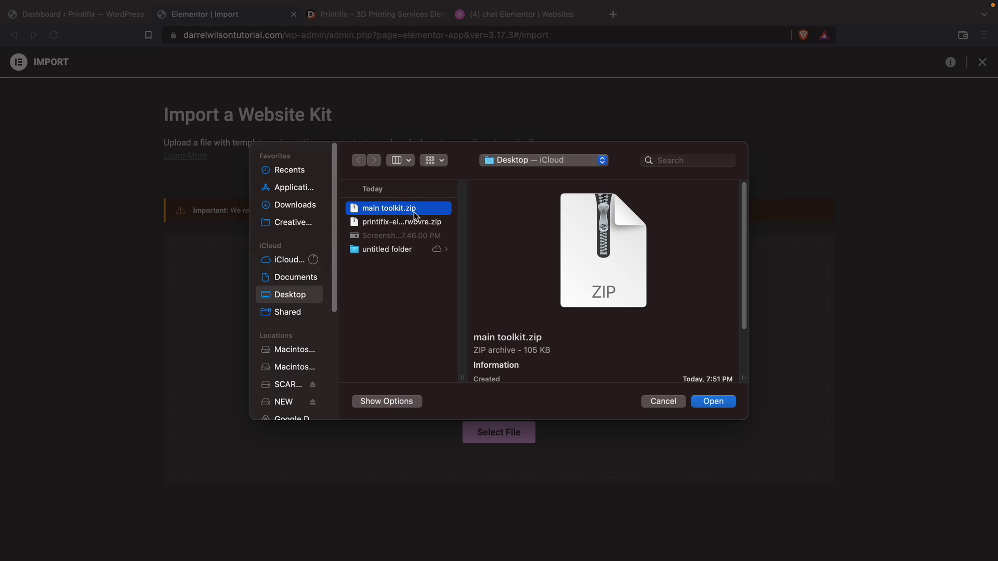
{"action": "left_click", "coordinate": [714, 402]}
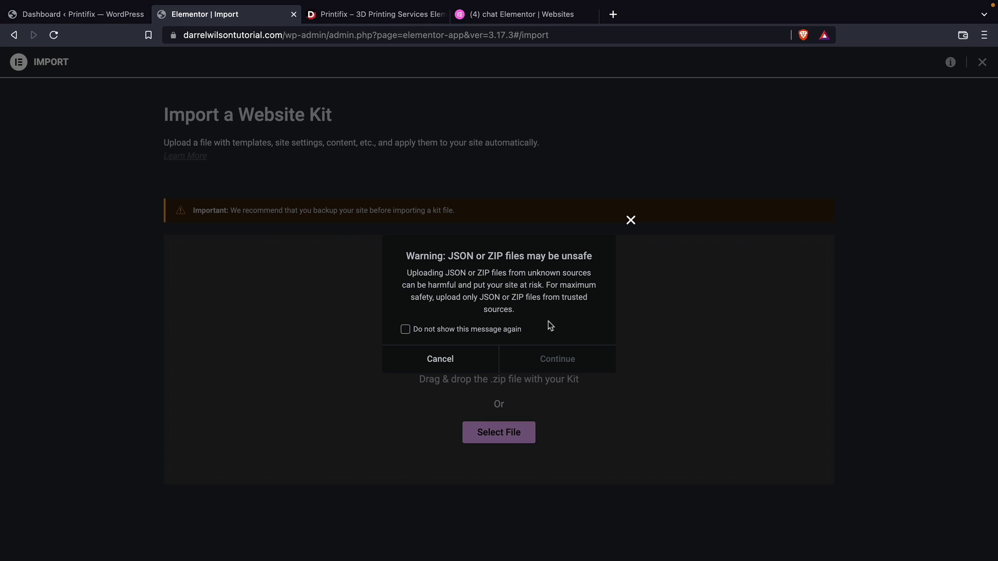
{"action": "left_click", "coordinate": [405, 330]}
Accept the warning, keep both plugins, and import all templates, content and site settings.
{"action": "left_click", "coordinate": [556, 363]}
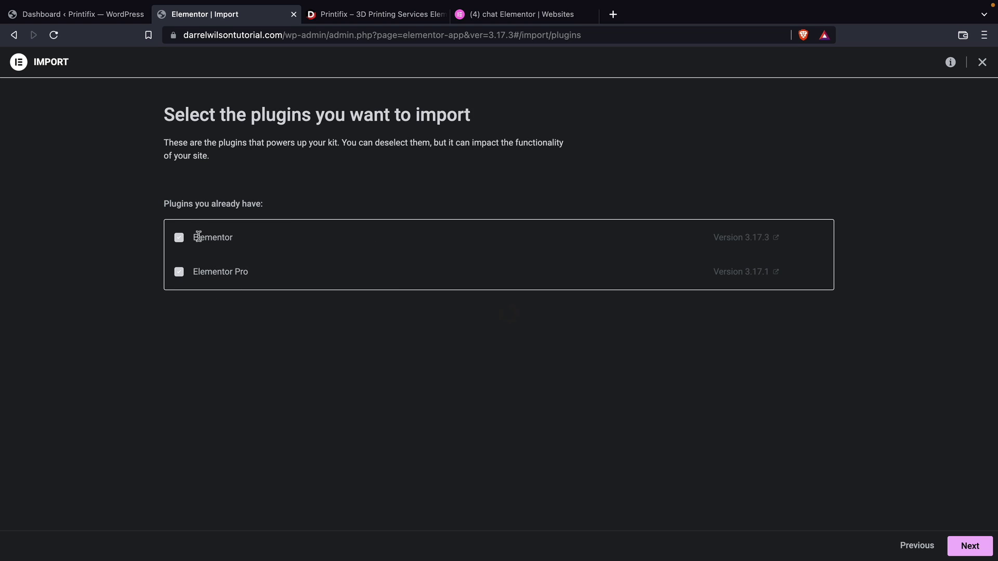
{"action": "left_click_drag", "start_coordinate": [172, 205], "coordinate": [275, 214]}
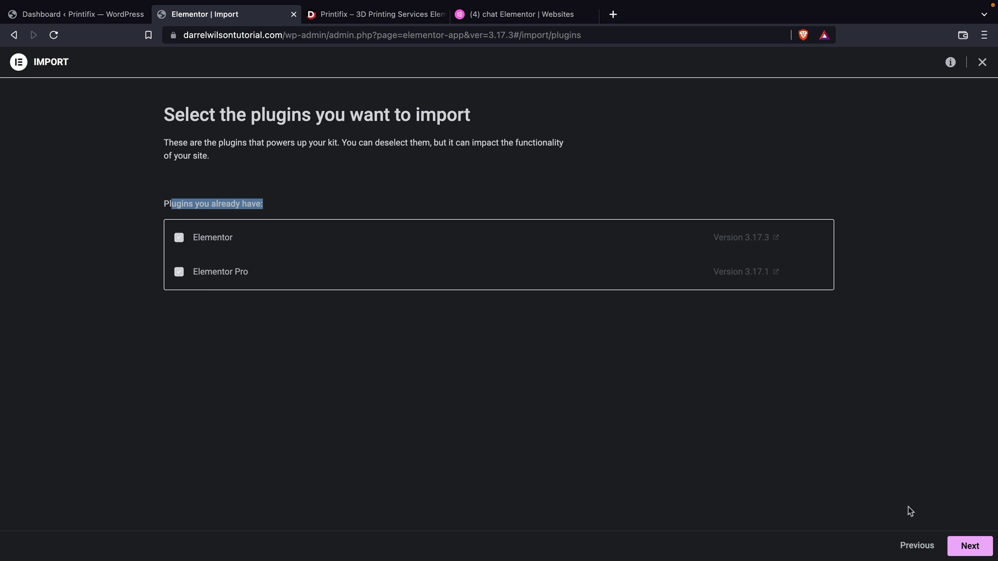
{"action": "left_click", "coordinate": [970, 546]}
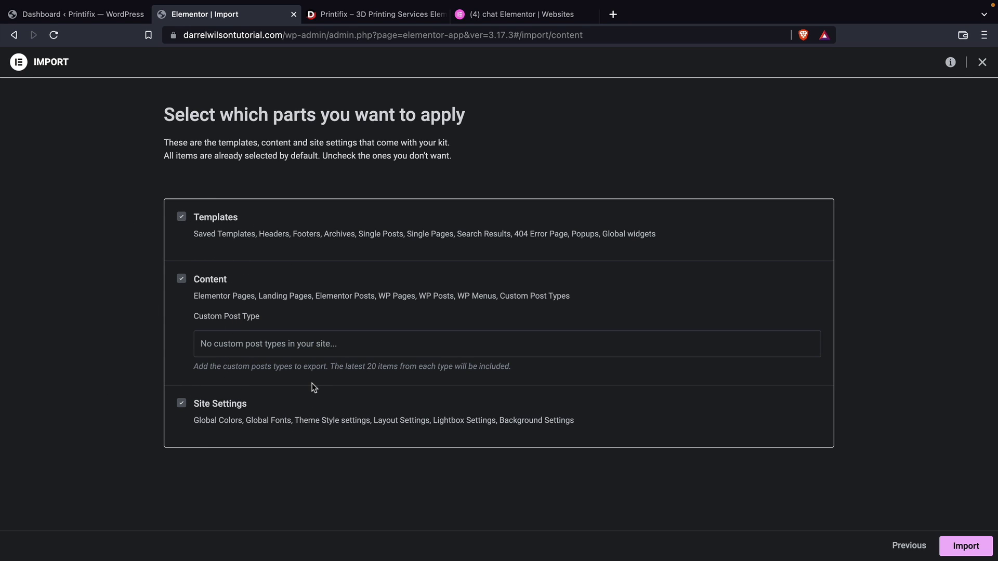
{"action": "left_click", "coordinate": [981, 548]}
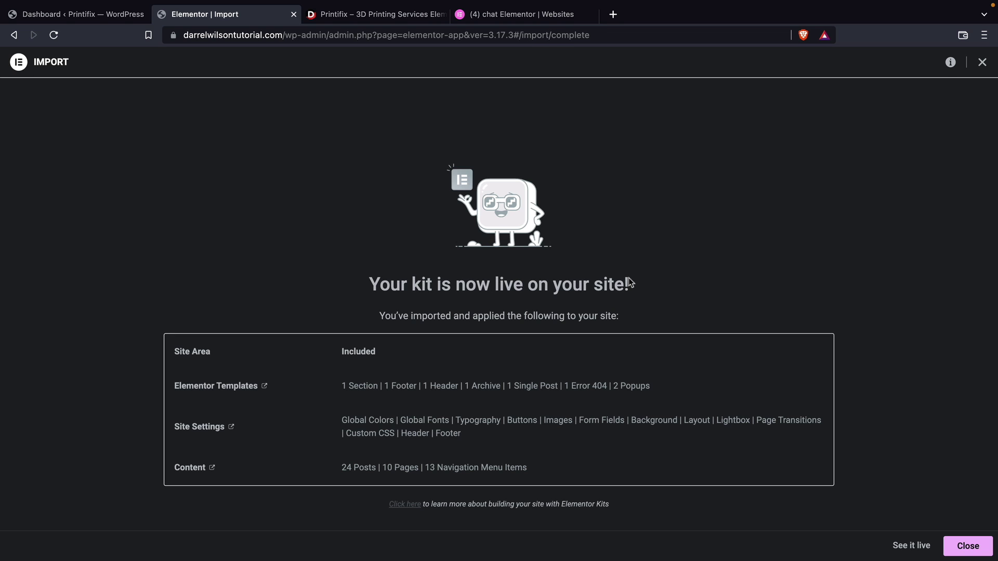
Close the import summary and scroll through the live 3D printing homepage, dismissing the newsletter popup.
{"action": "left_click", "coordinate": [974, 549]}
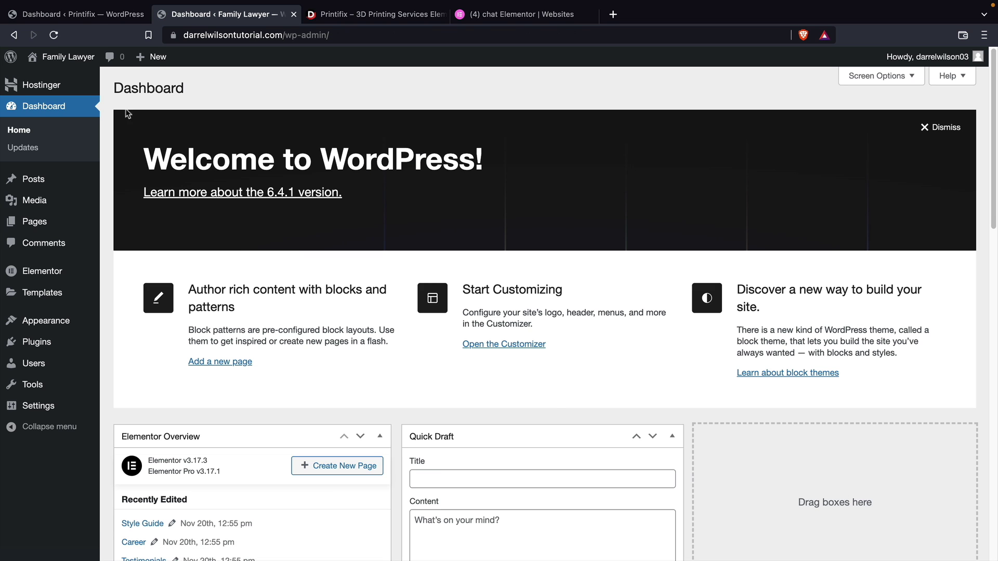
{"action": "mouse_move", "coordinate": [66, 58]}
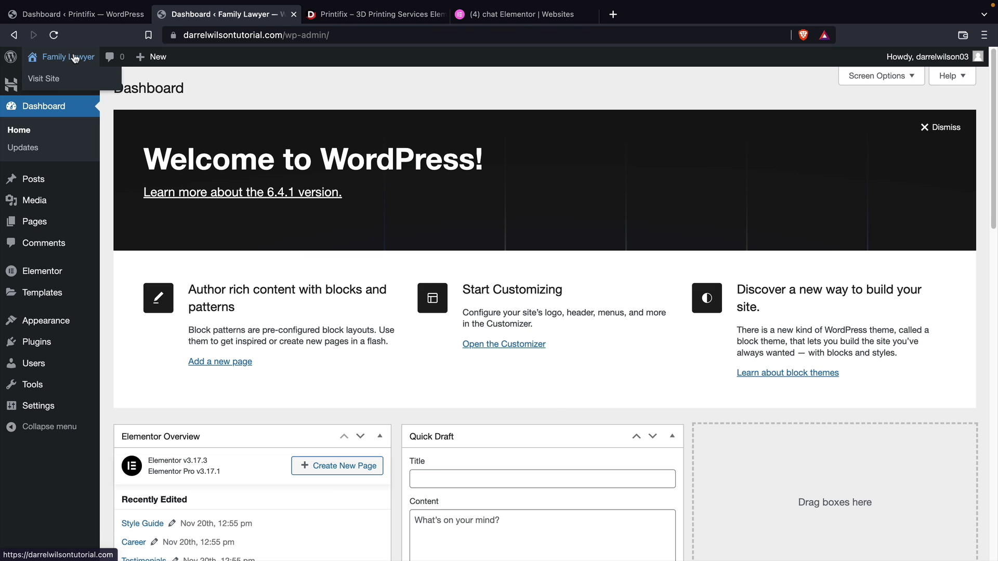
{"action": "left_click", "coordinate": [63, 83]}
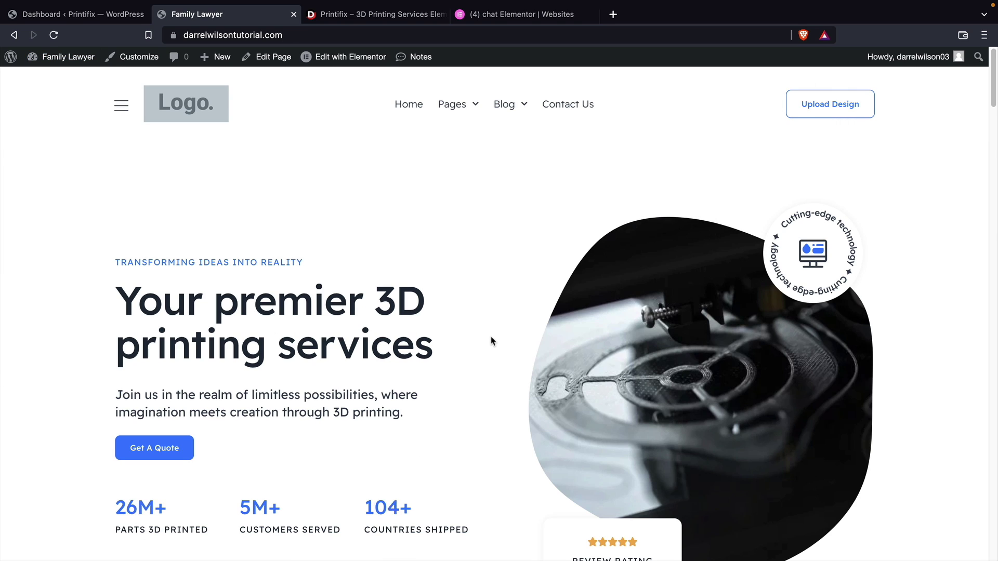
{"action": "scroll", "coordinate": [492, 341], "scroll_direction": "down", "scroll_amount": 10}
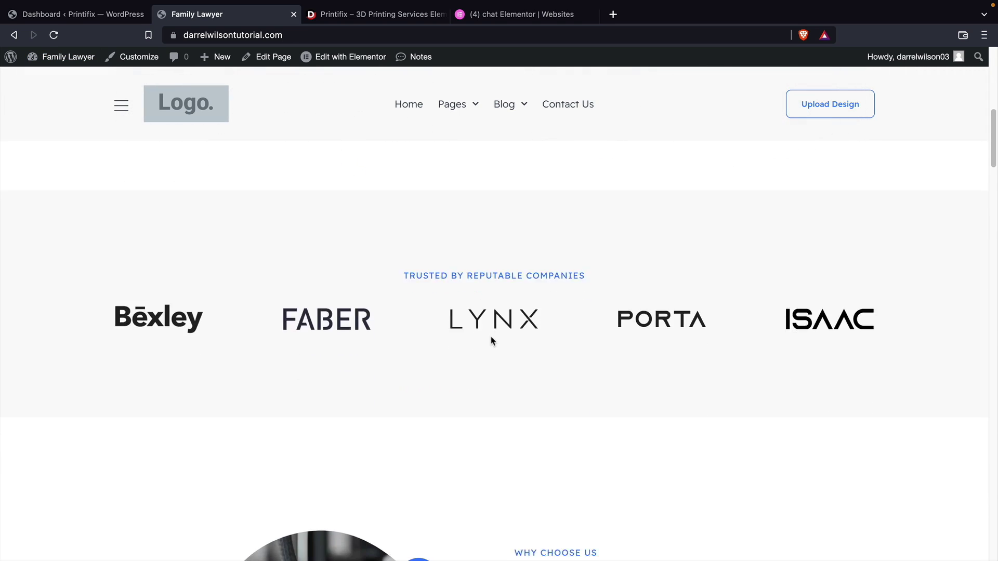
{"action": "scroll", "coordinate": [491, 341], "scroll_direction": "down", "scroll_amount": 15}
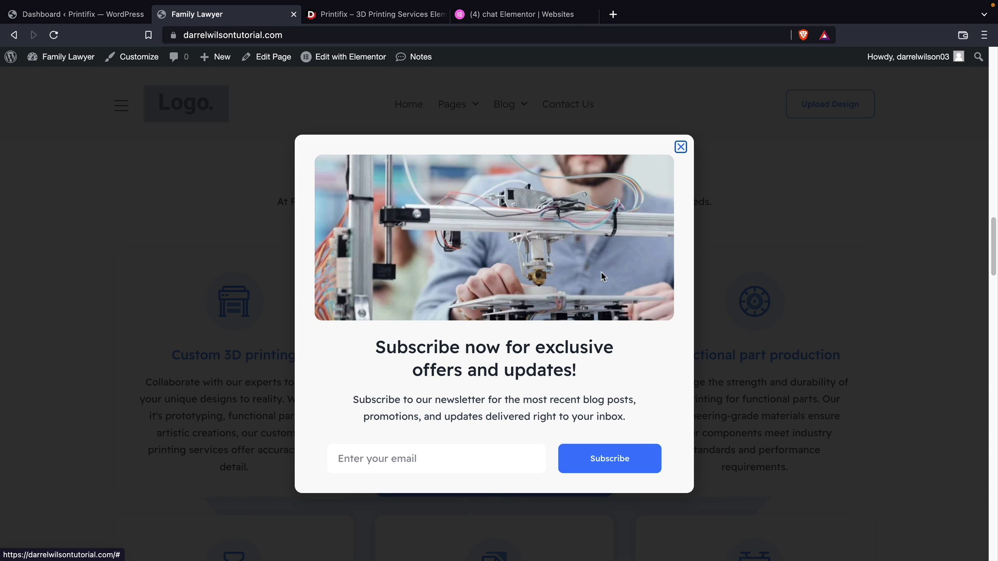
{"action": "scroll", "coordinate": [779, 403], "scroll_direction": "down", "scroll_amount": 2}
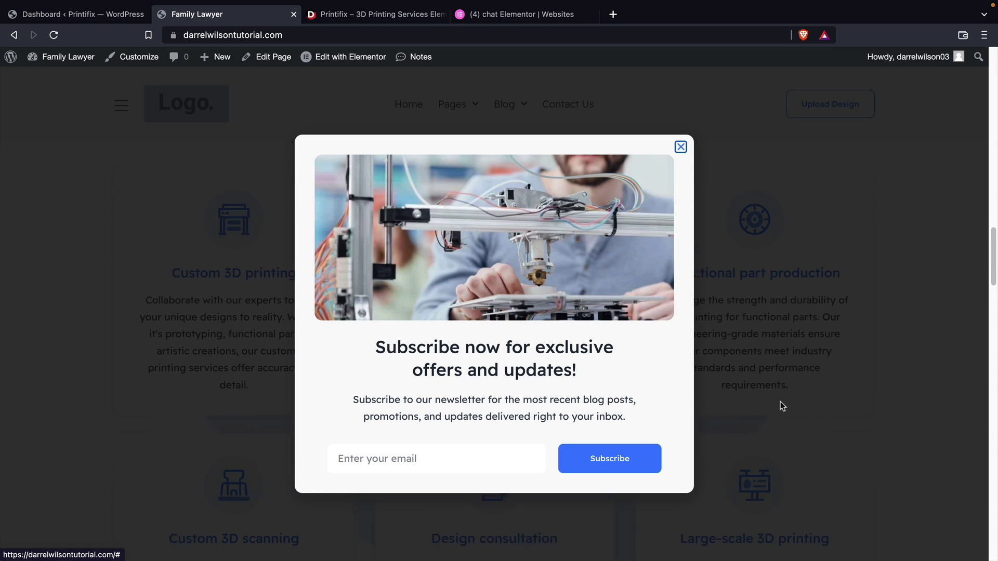
{"action": "left_click", "coordinate": [681, 148]}
{"action": "scroll", "coordinate": [722, 396], "scroll_direction": "down", "scroll_amount": 20}
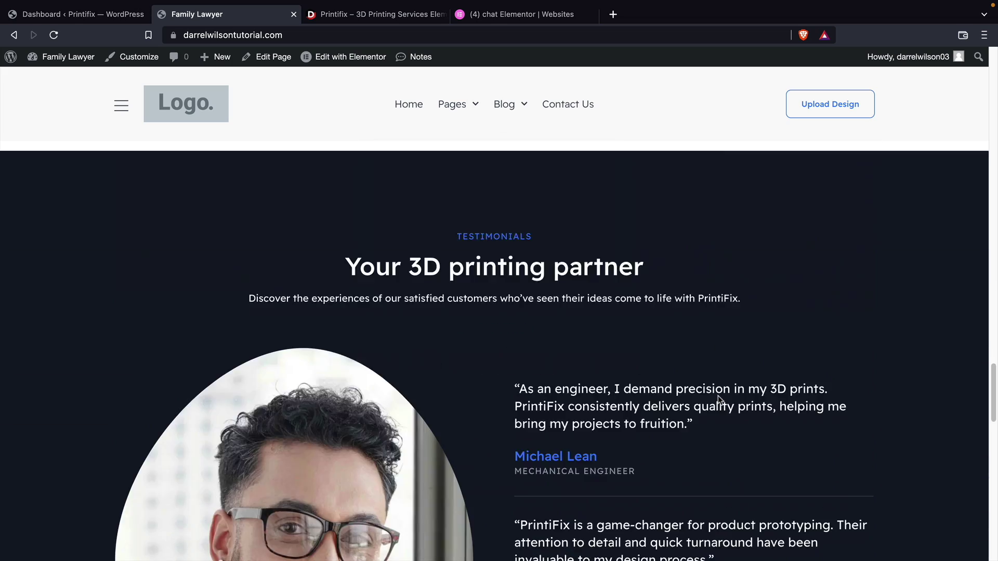
{"action": "scroll", "coordinate": [718, 395], "scroll_direction": "down", "scroll_amount": 15}
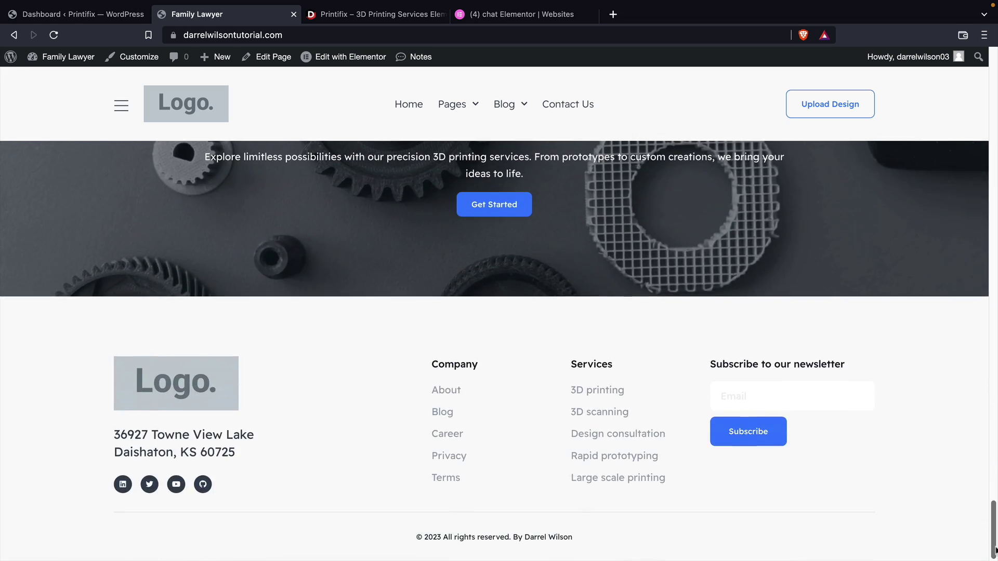
{"action": "left_click_drag", "start_coordinate": [994, 546], "coordinate": [996, 79]}
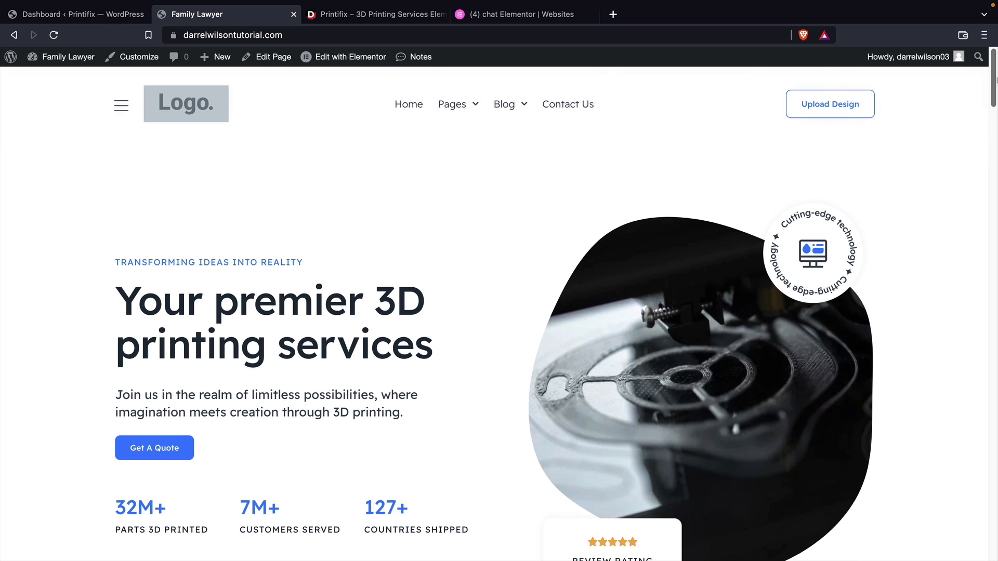
Browse the Contact Us page and its service dropdown, then return to the homepage.
{"action": "left_click", "coordinate": [561, 108]}
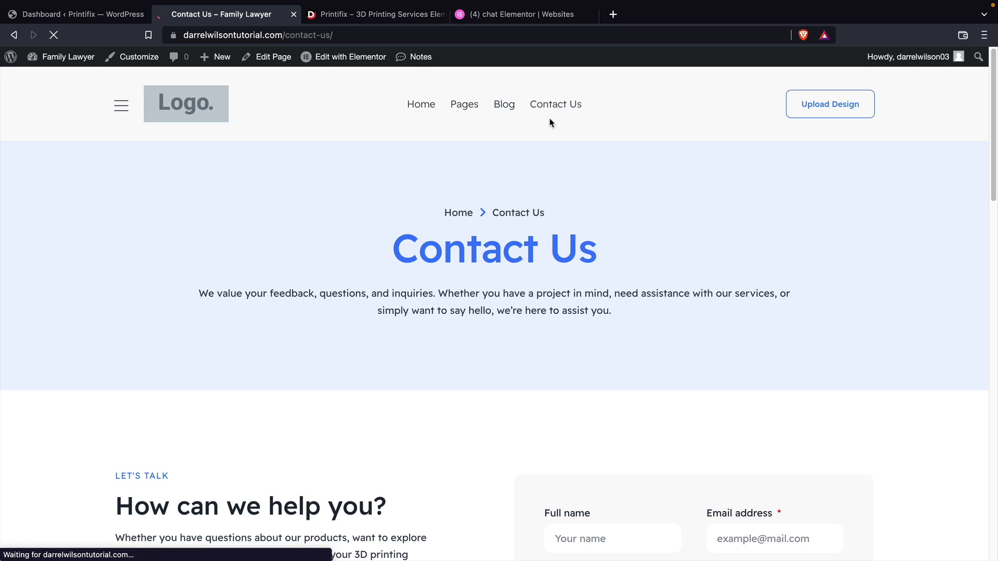
{"action": "scroll", "coordinate": [451, 348], "scroll_direction": "down", "scroll_amount": 4}
{"action": "scroll", "coordinate": [451, 350], "scroll_direction": "down", "scroll_amount": 2}
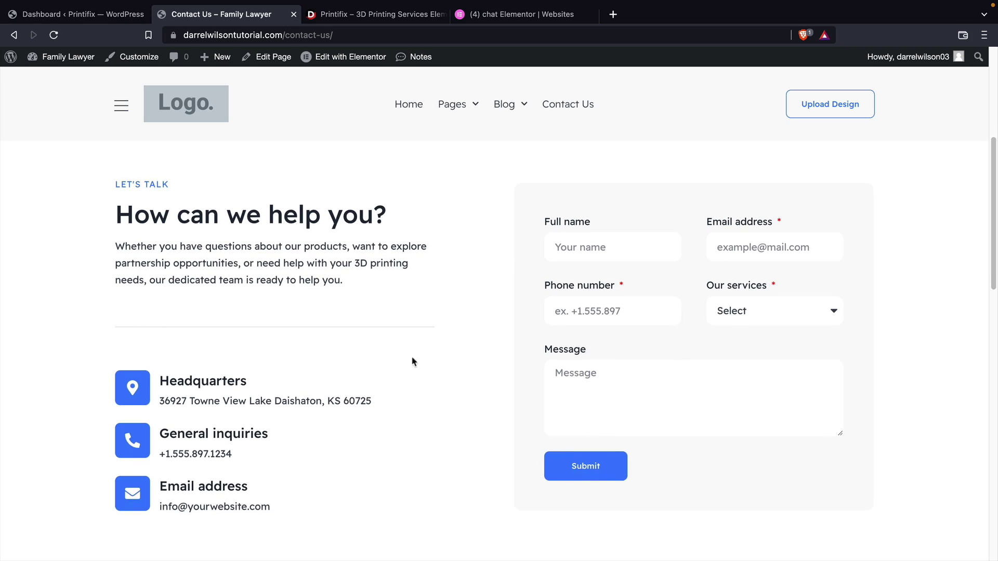
{"action": "left_click", "coordinate": [748, 311]}
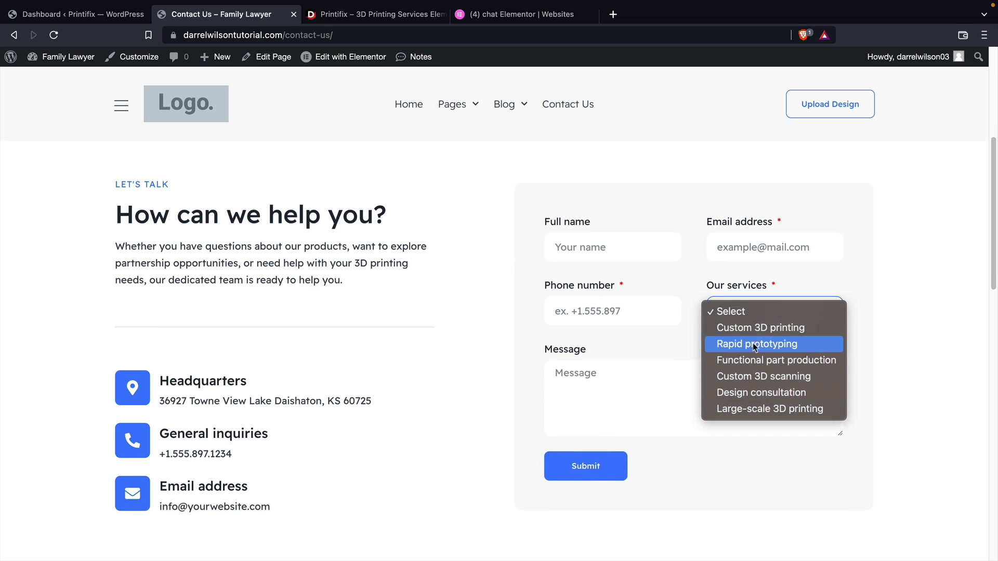
{"action": "left_click", "coordinate": [752, 315]}
{"action": "scroll", "coordinate": [629, 395], "scroll_direction": "down", "scroll_amount": 15}
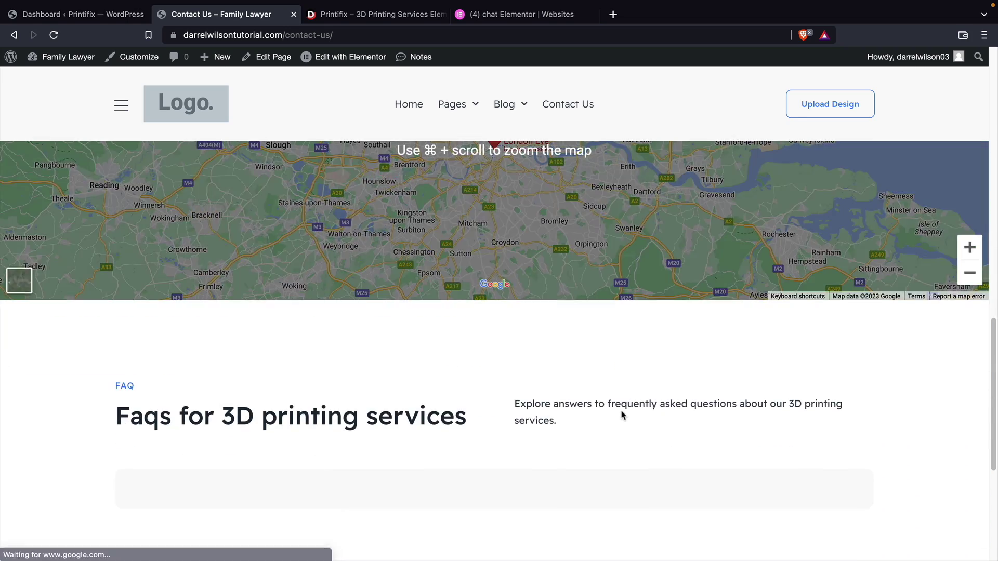
{"action": "scroll", "coordinate": [579, 439], "scroll_direction": "up", "scroll_amount": 20}
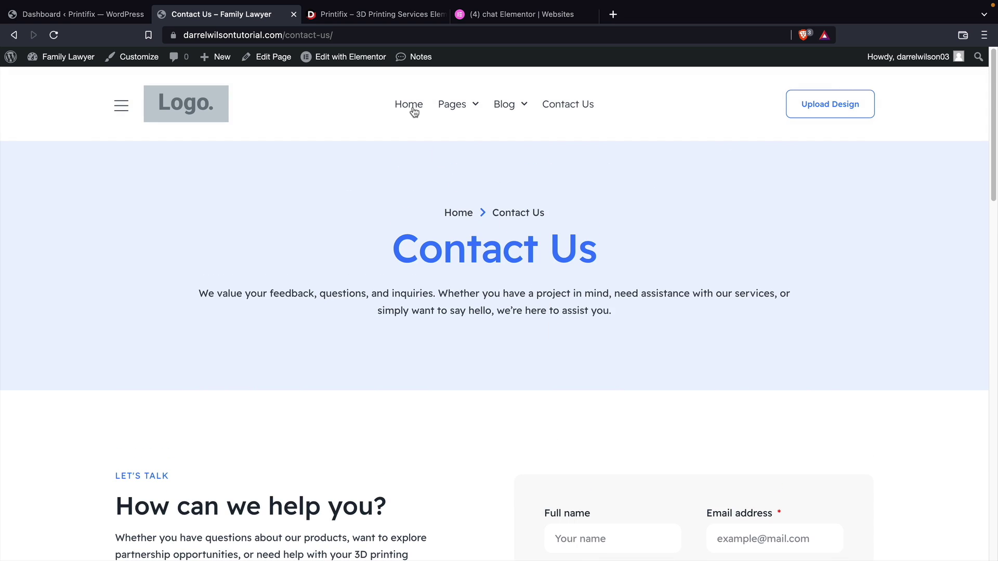
{"action": "left_click", "coordinate": [413, 109]}
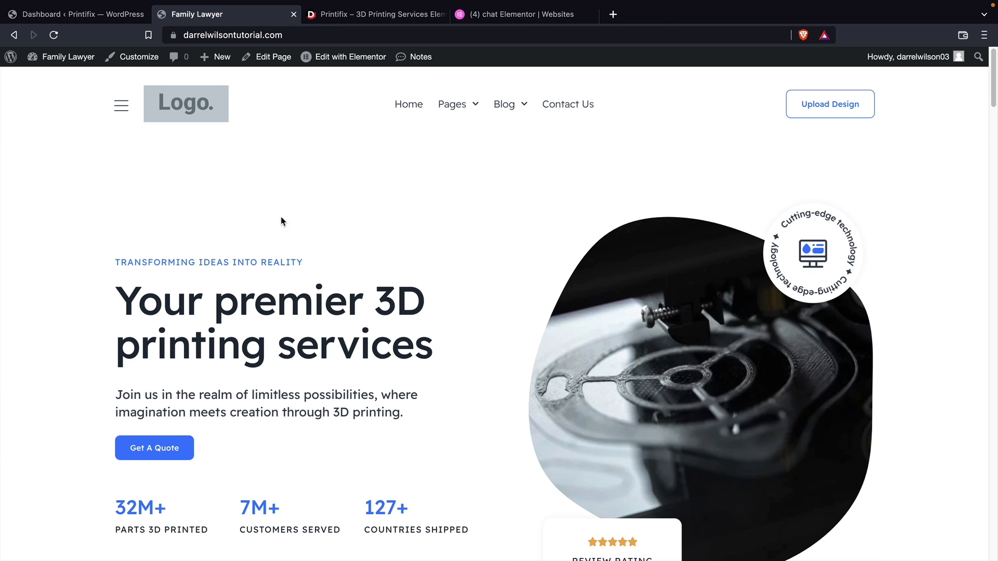
From the Dashboard, go to Elementor Settings and set Advanced > Enable Unfiltered File Uploads to Enable.
{"action": "mouse_move", "coordinate": [52, 62]}
{"action": "left_click", "coordinate": [60, 80]}
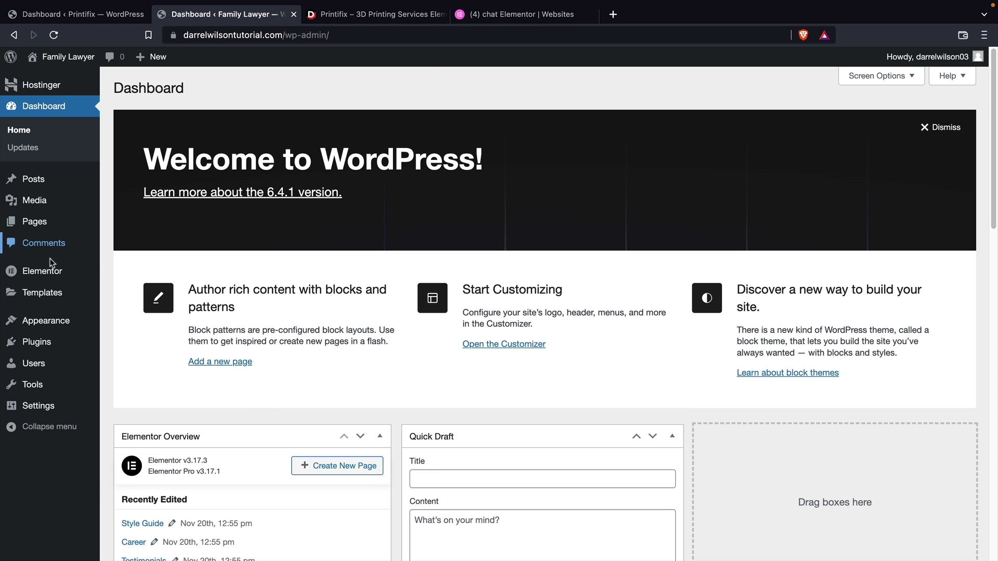
{"action": "mouse_move", "coordinate": [51, 272]}
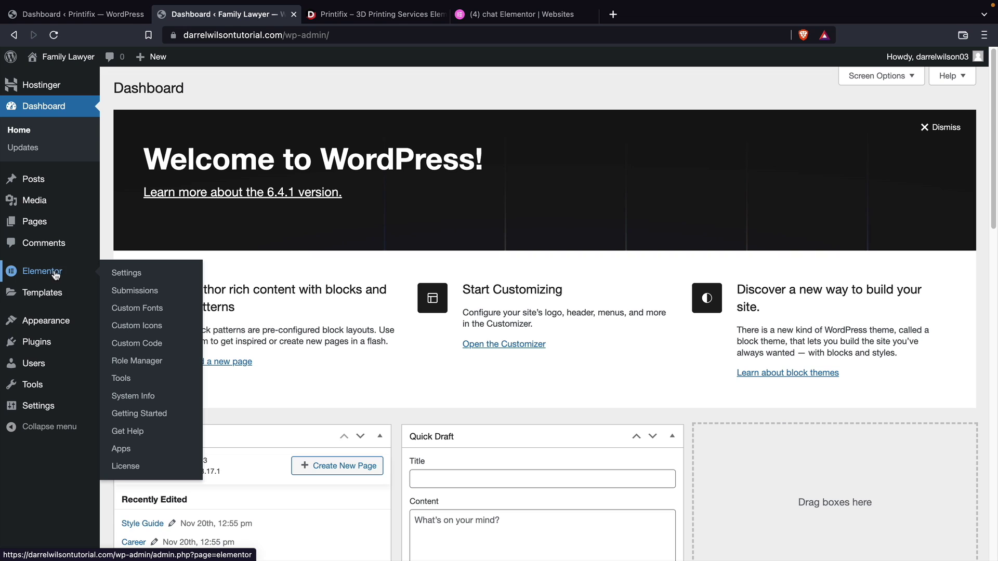
{"action": "left_click", "coordinate": [118, 274]}
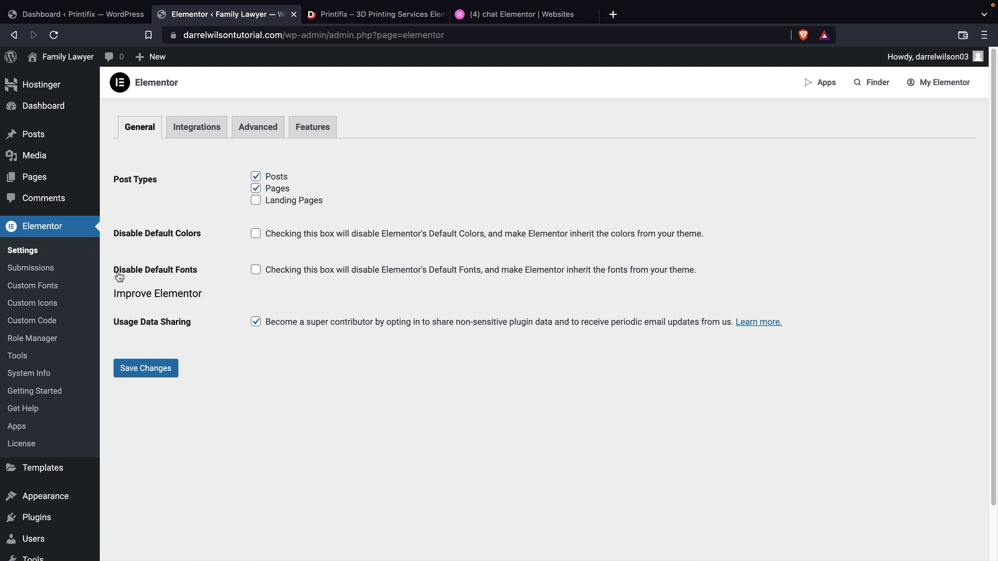
{"action": "left_click", "coordinate": [264, 136]}
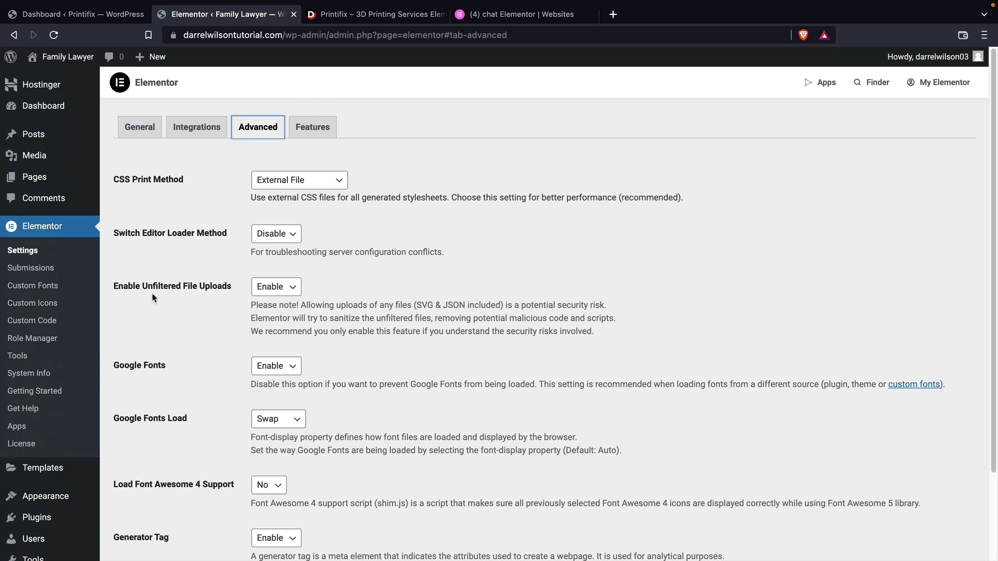
{"action": "left_click_drag", "start_coordinate": [118, 288], "coordinate": [227, 286]}
{"action": "left_click", "coordinate": [271, 289]}
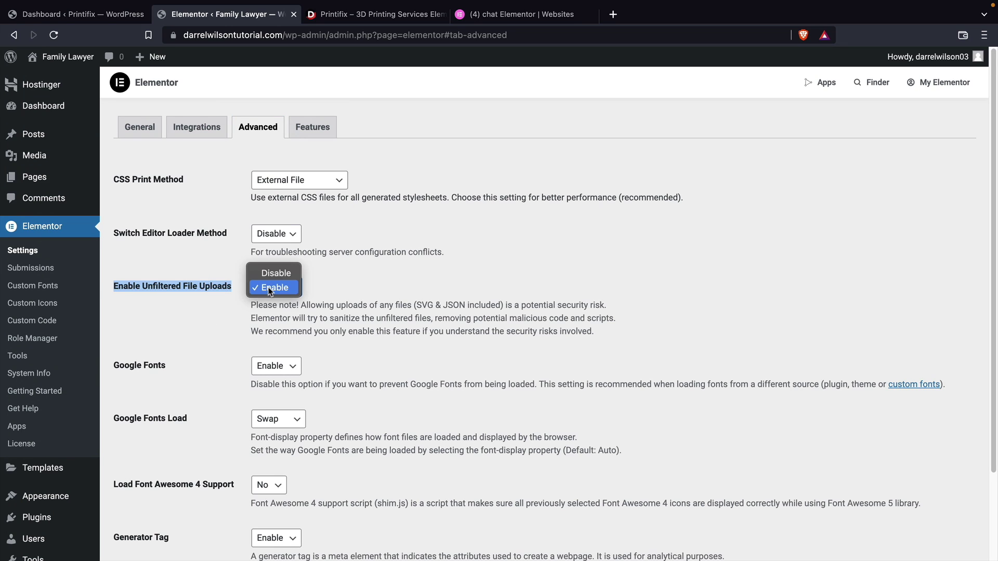
{"action": "left_click", "coordinate": [274, 288]}
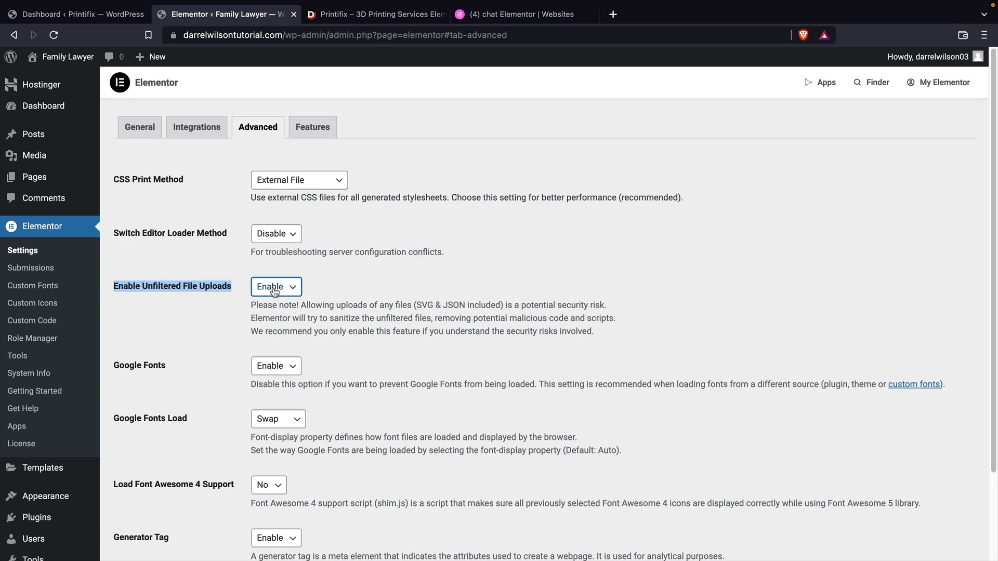
{"action": "left_click", "coordinate": [197, 277]}
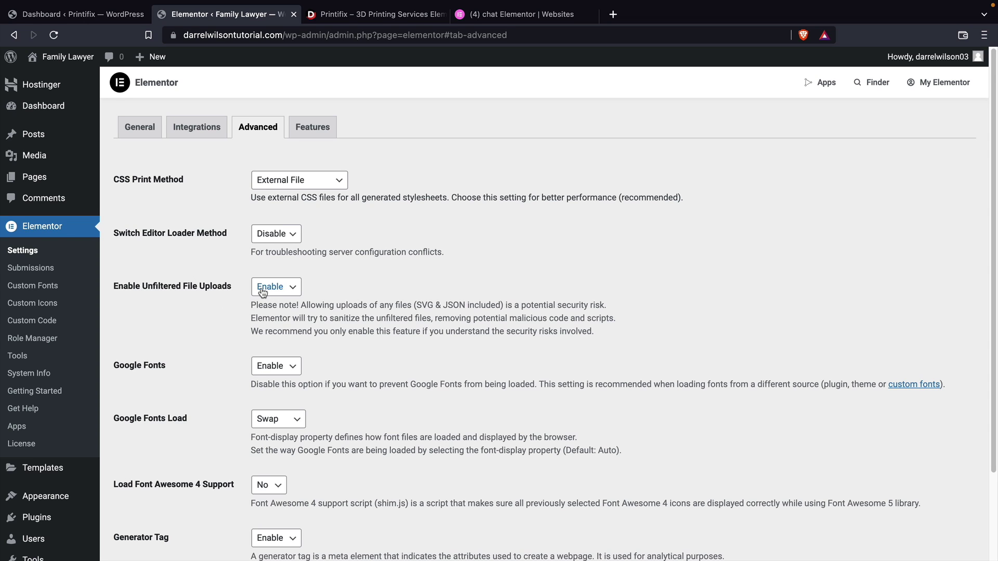
Visit the live site's front page from the admin bar's site-name menu.
{"action": "mouse_move", "coordinate": [65, 58]}
{"action": "left_click", "coordinate": [68, 81]}
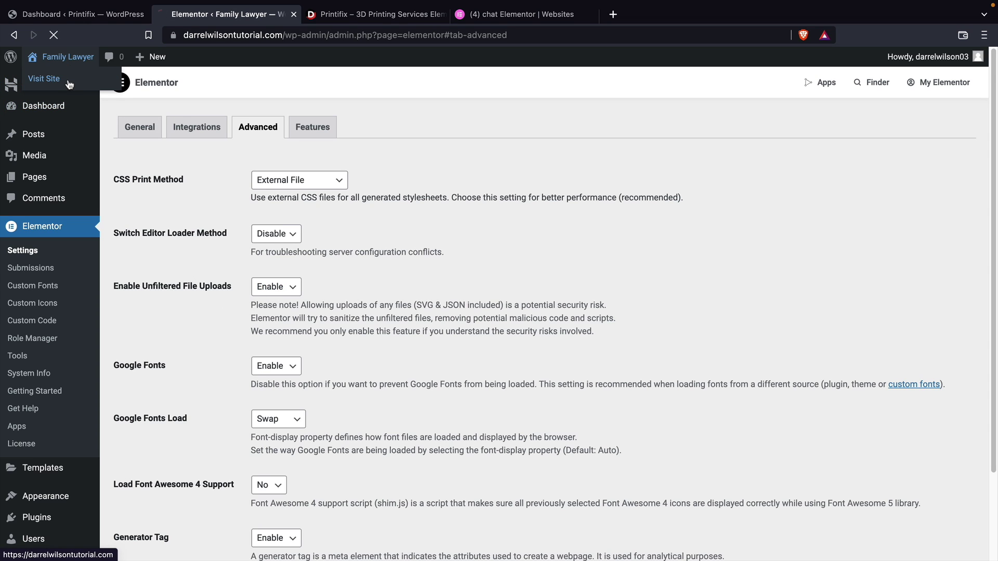